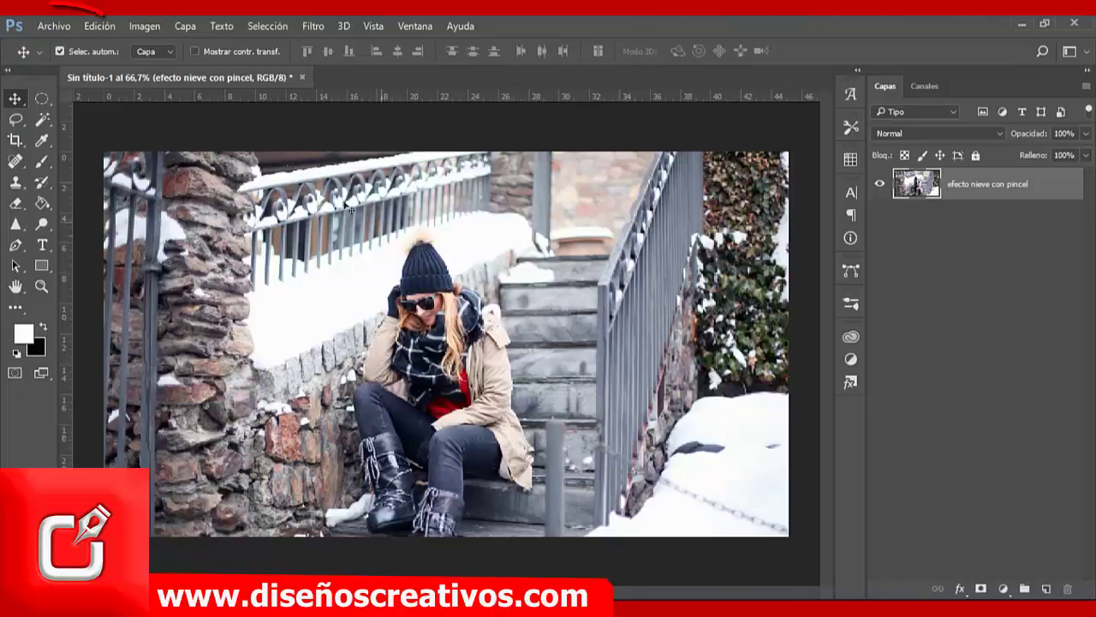
Step: Create a blank white 500 × 500 px document at 72 ppi from Archivo > Nuevo
{"action": "left_click", "coordinate": [56, 28]}
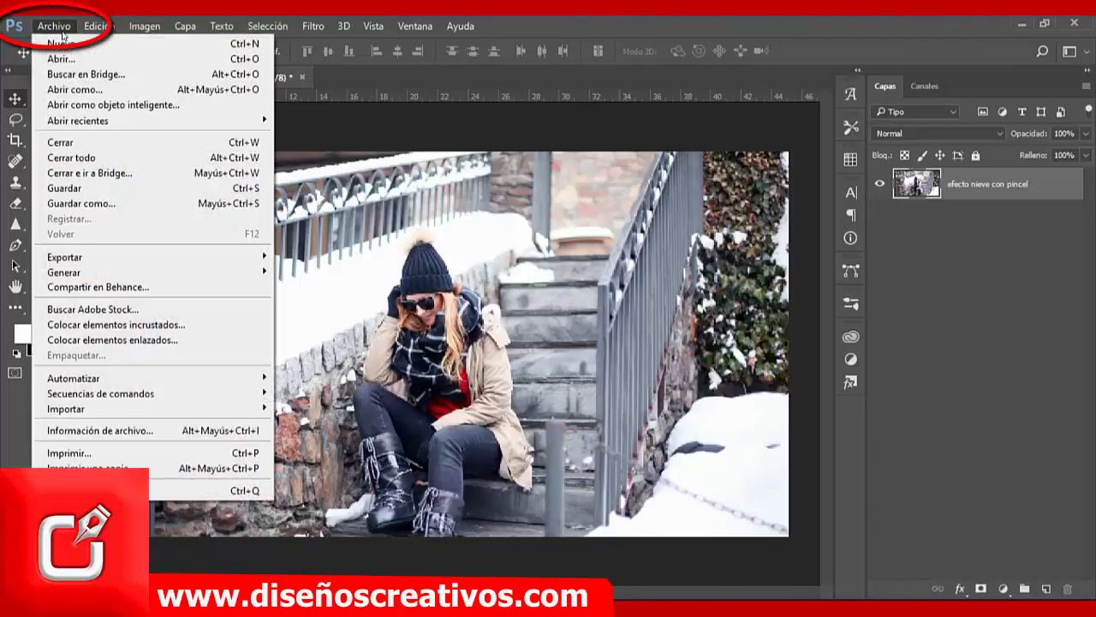
{"action": "left_click", "coordinate": [60, 40]}
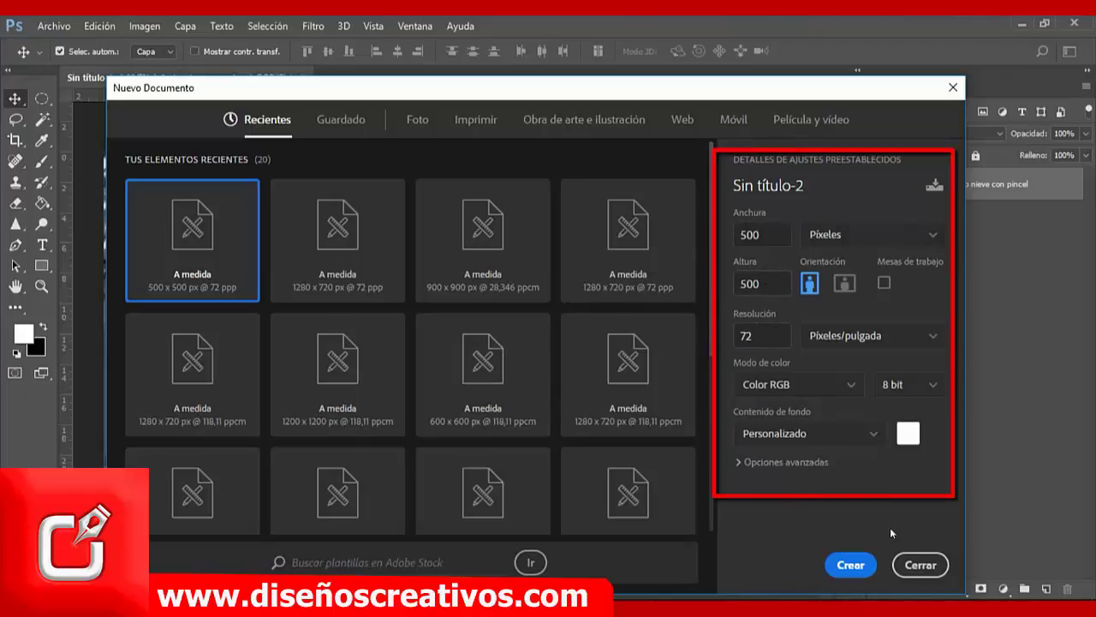
{"action": "left_click", "coordinate": [851, 565]}
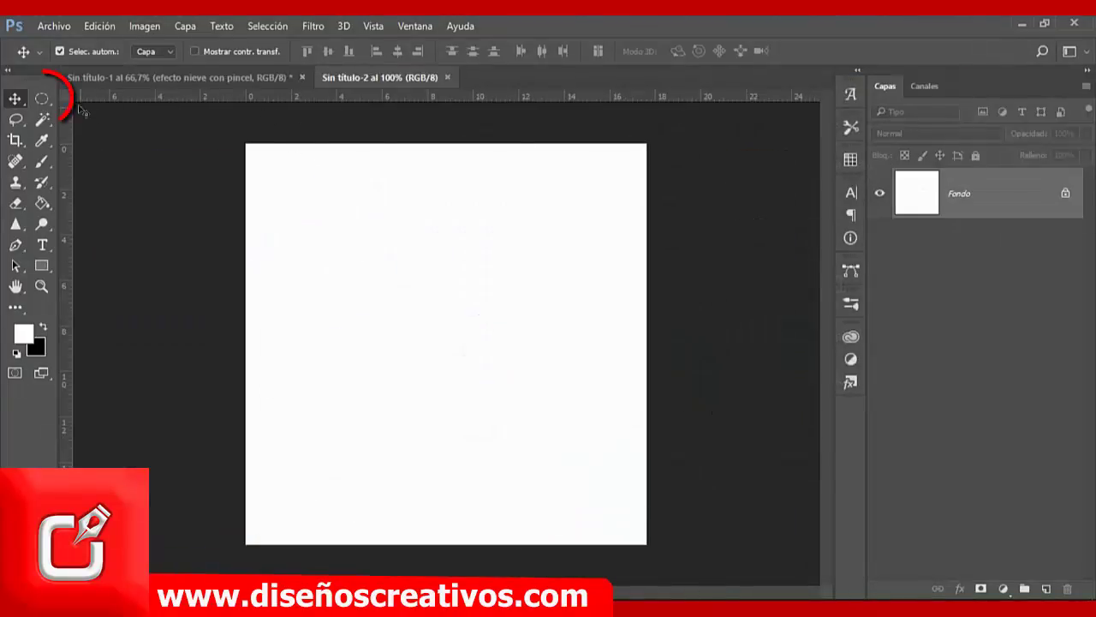
Step: On a new layer, make a large elliptical selection at lower right and fill it with Negro
{"action": "left_click", "coordinate": [44, 101]}
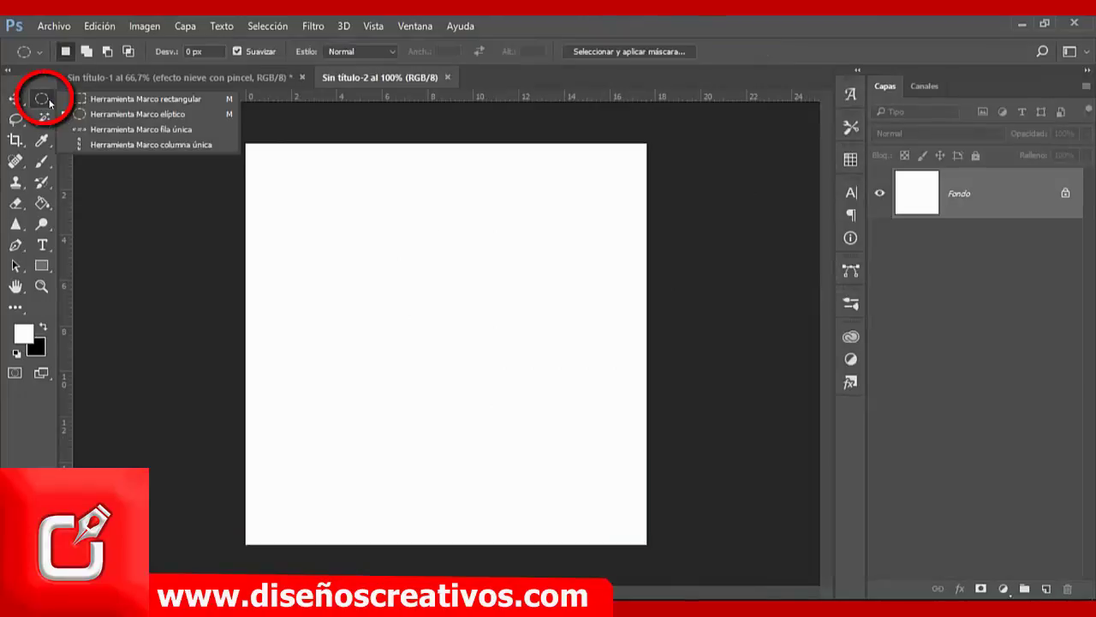
{"action": "left_click", "coordinate": [107, 113]}
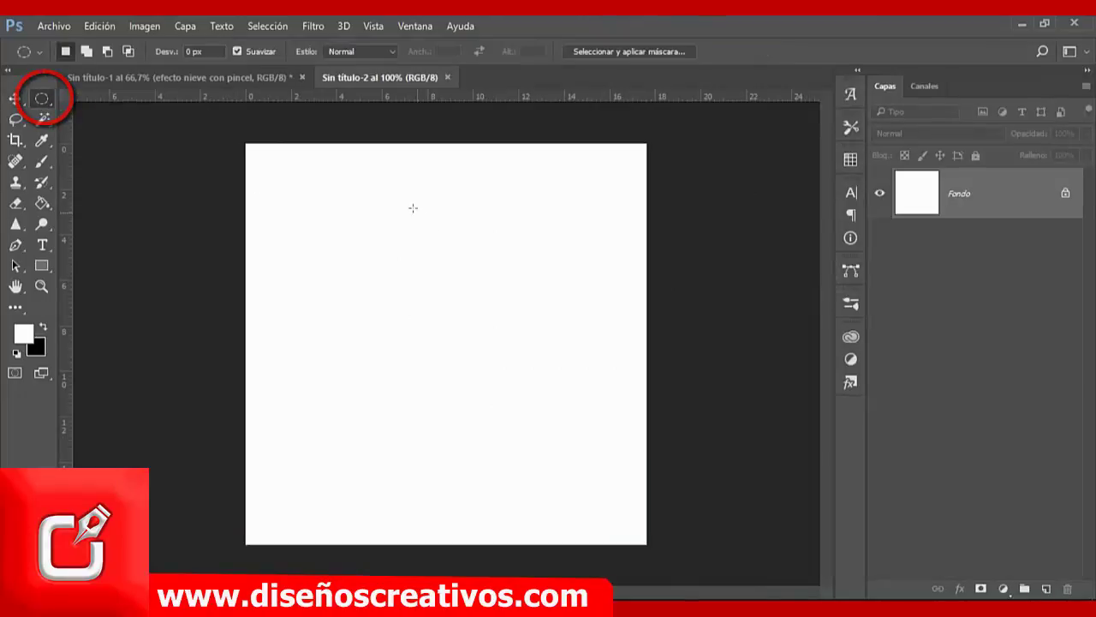
{"action": "left_click", "coordinate": [1046, 588]}
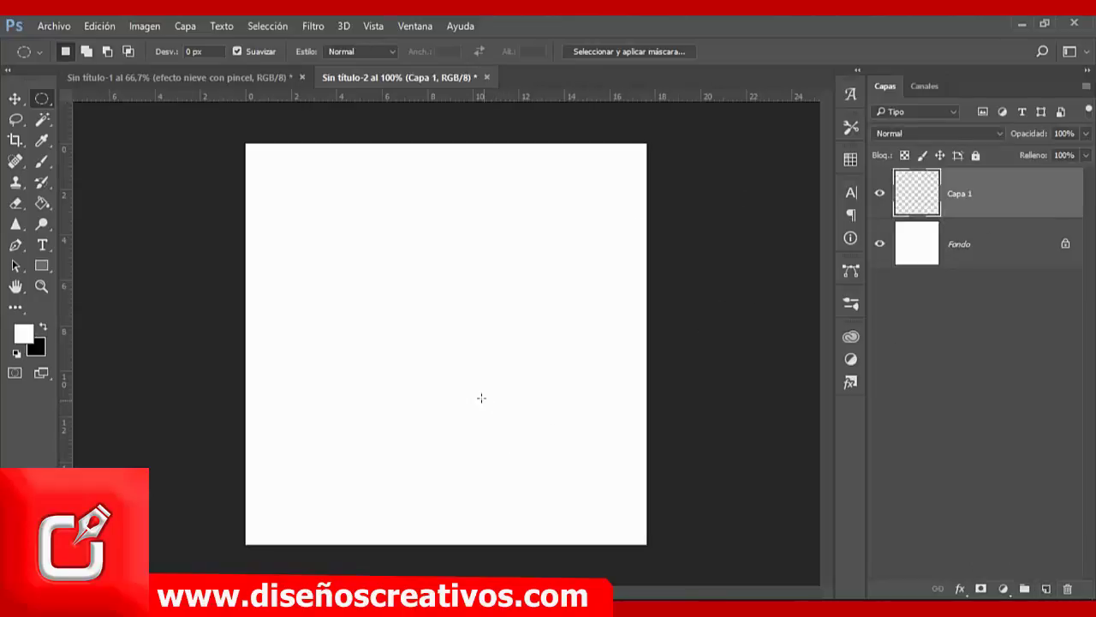
{"action": "left_click_drag", "start_coordinate": [482, 397], "coordinate": [595, 503]}
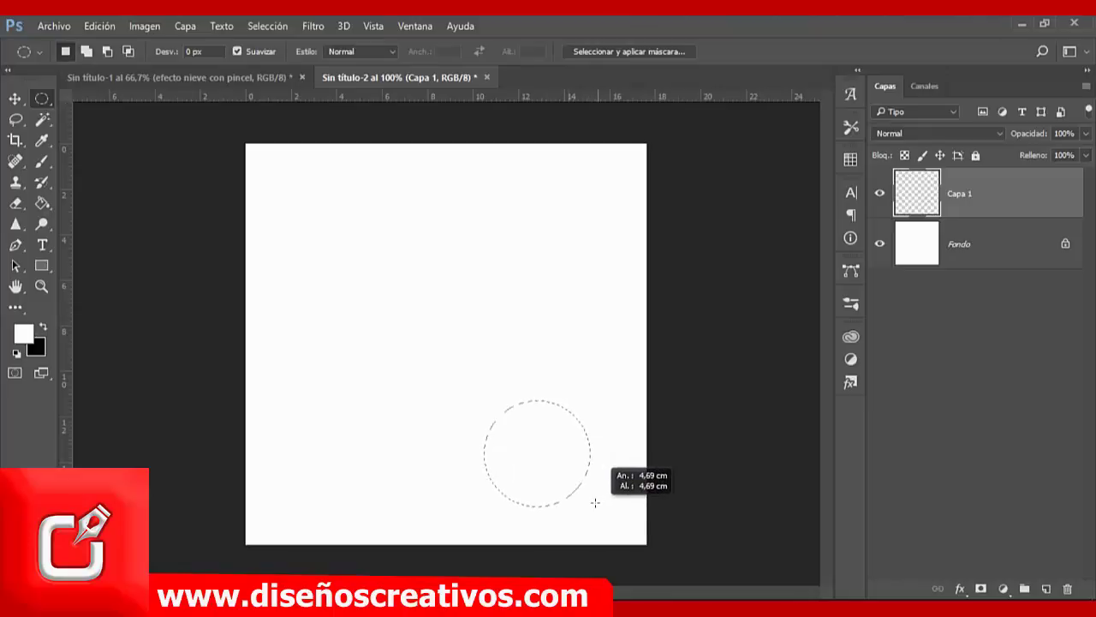
{"action": "left_click_drag", "start_coordinate": [596, 502], "coordinate": [596, 502]}
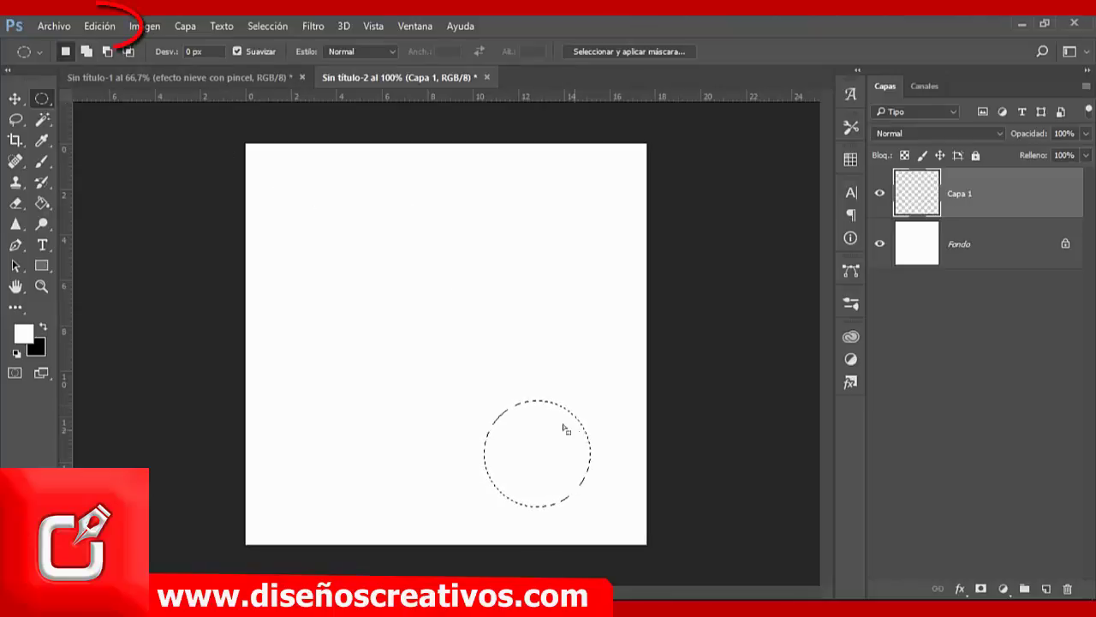
{"action": "left_click", "coordinate": [99, 26]}
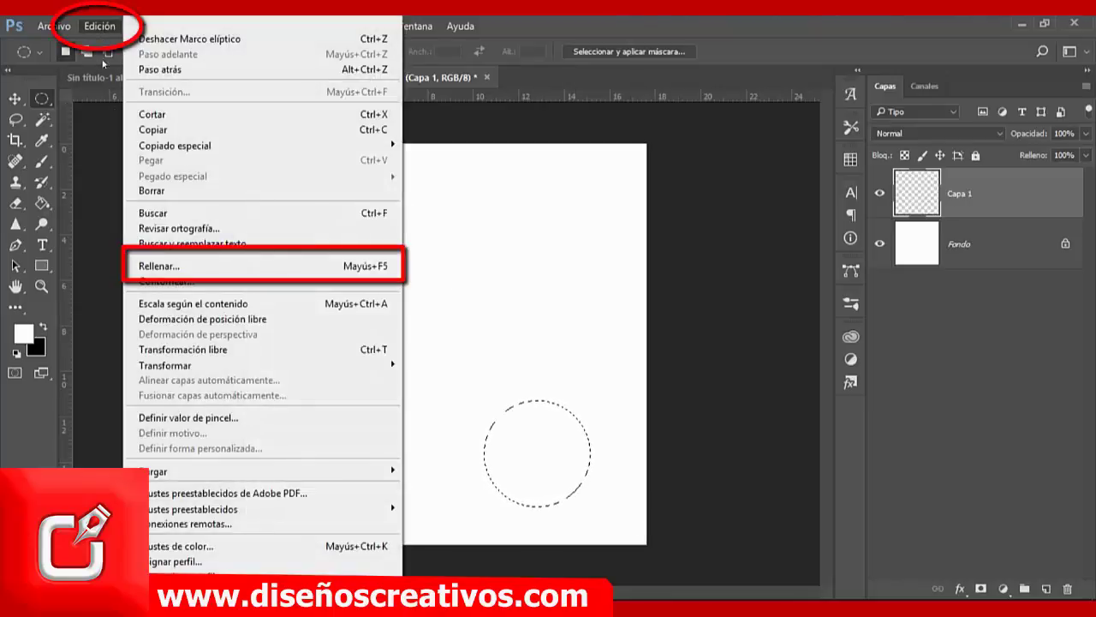
{"action": "left_click", "coordinate": [207, 266]}
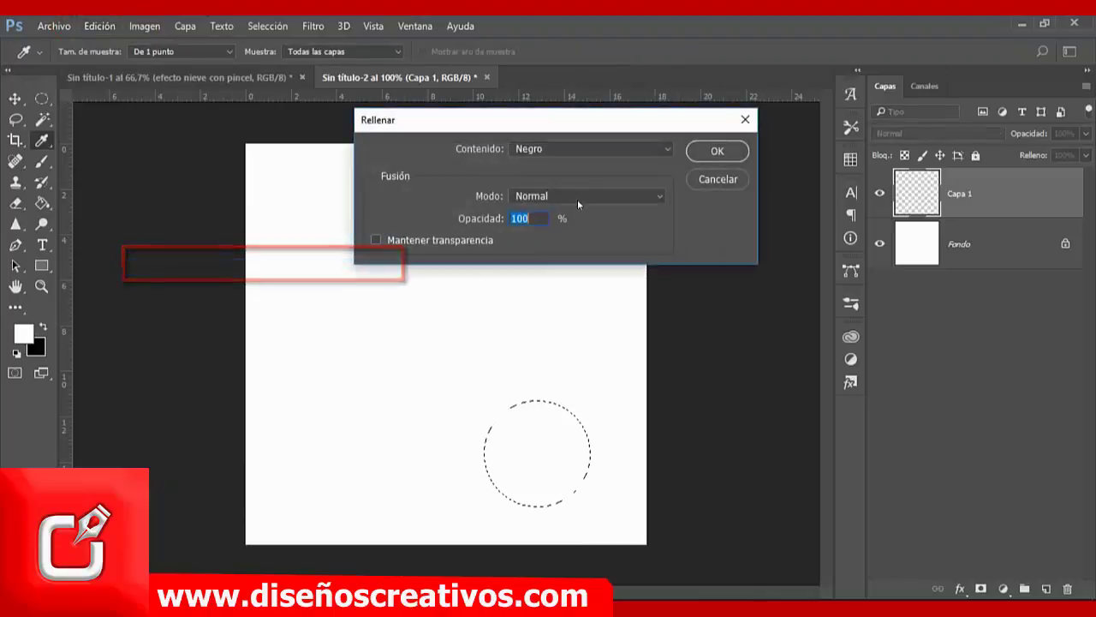
{"action": "left_click", "coordinate": [594, 148]}
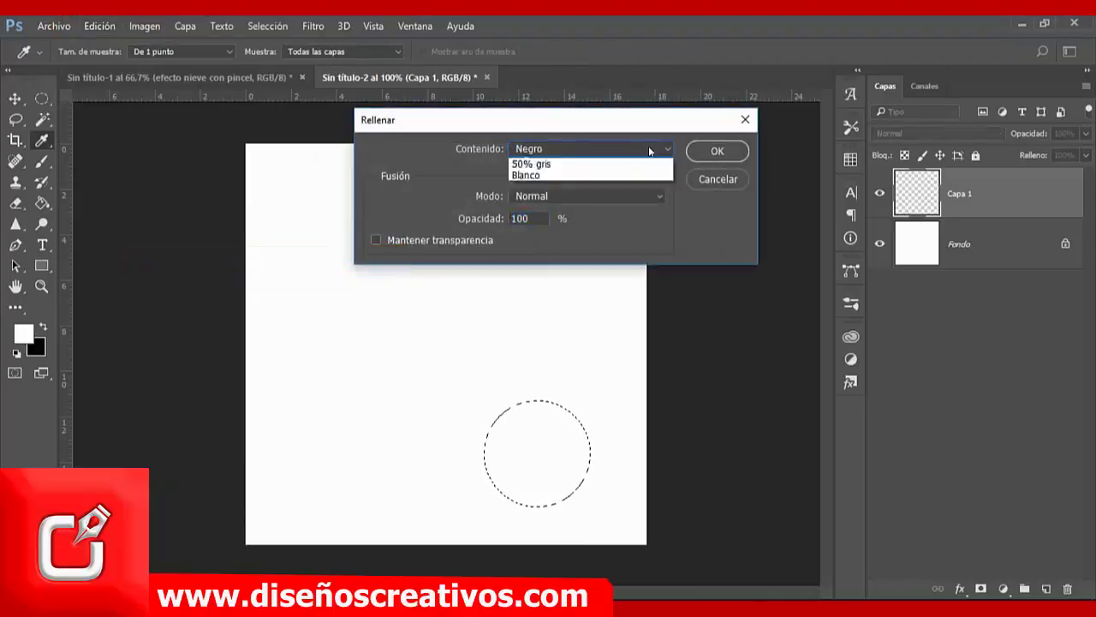
{"action": "left_click", "coordinate": [555, 253]}
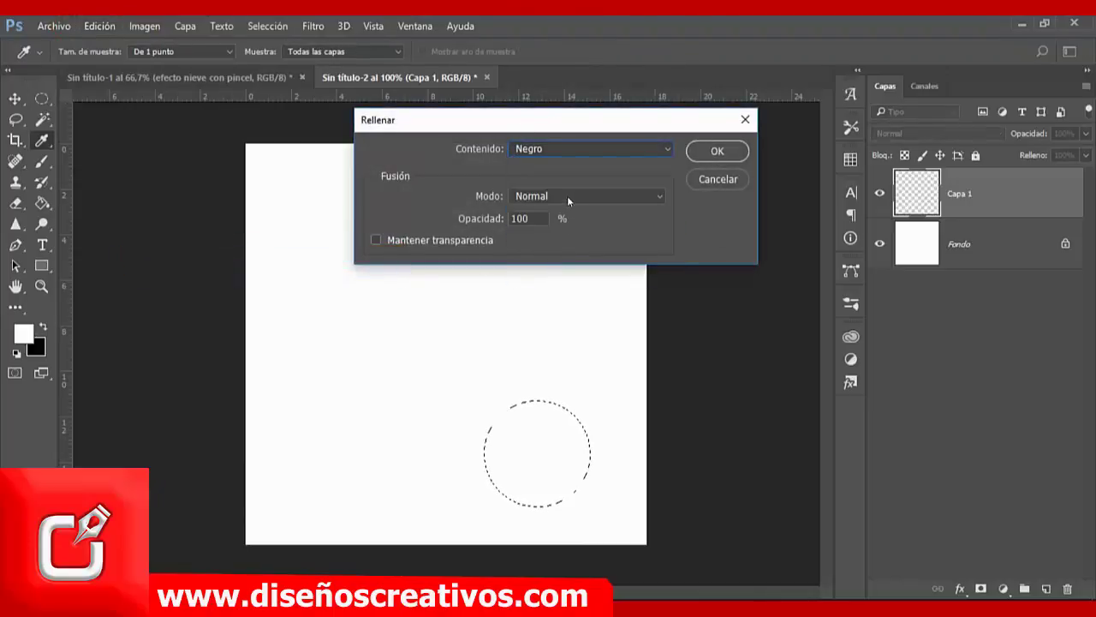
{"action": "left_click", "coordinate": [717, 152]}
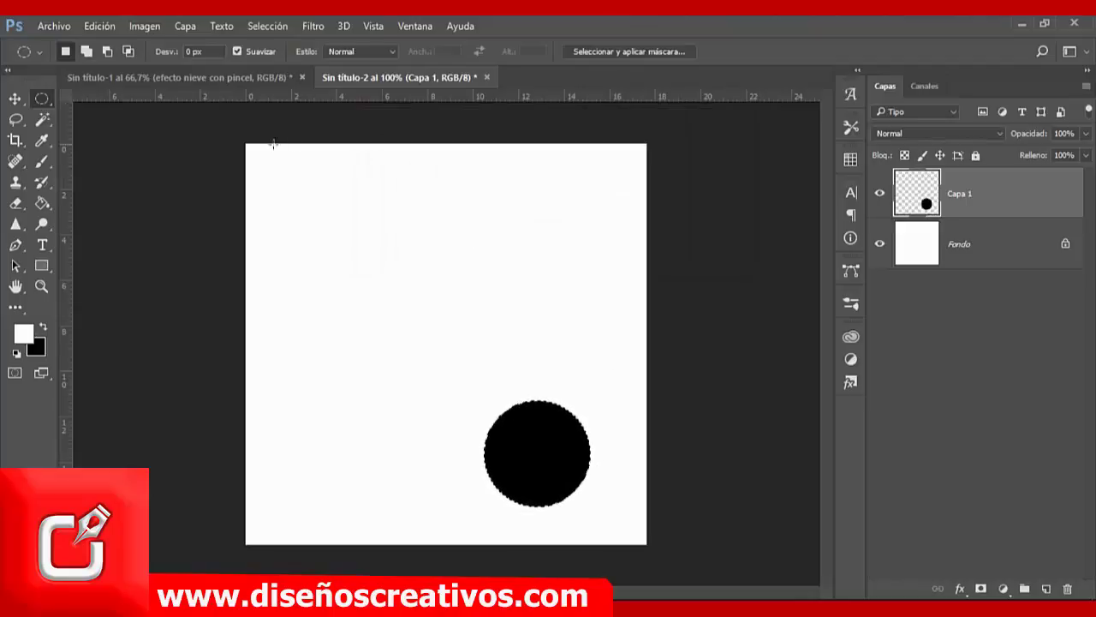
Step: Select a small circle near the top-left and fill it with black
{"action": "left_click_drag", "start_coordinate": [278, 174], "coordinate": [299, 193]}
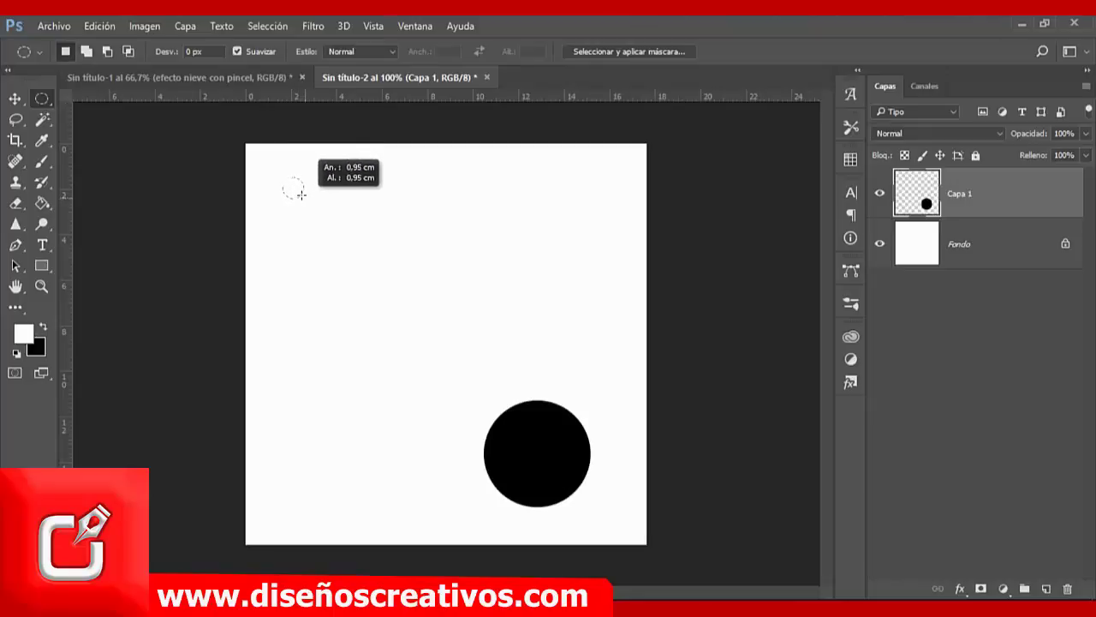
{"action": "left_click_drag", "start_coordinate": [298, 192], "coordinate": [299, 193]}
{"action": "left_click", "coordinate": [100, 25]}
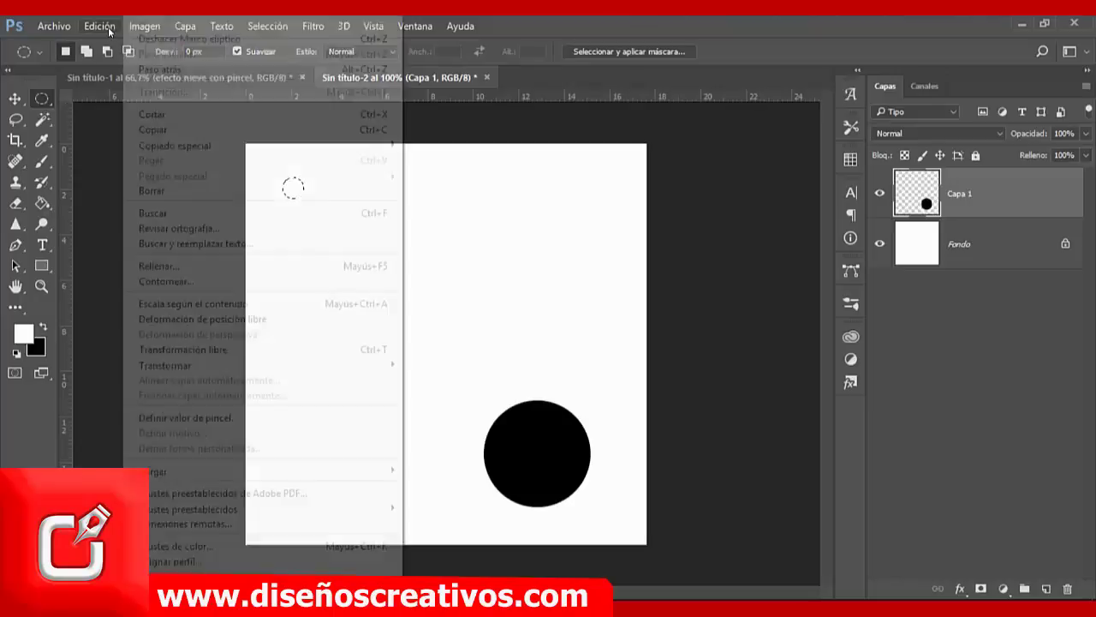
{"action": "left_click", "coordinate": [202, 274]}
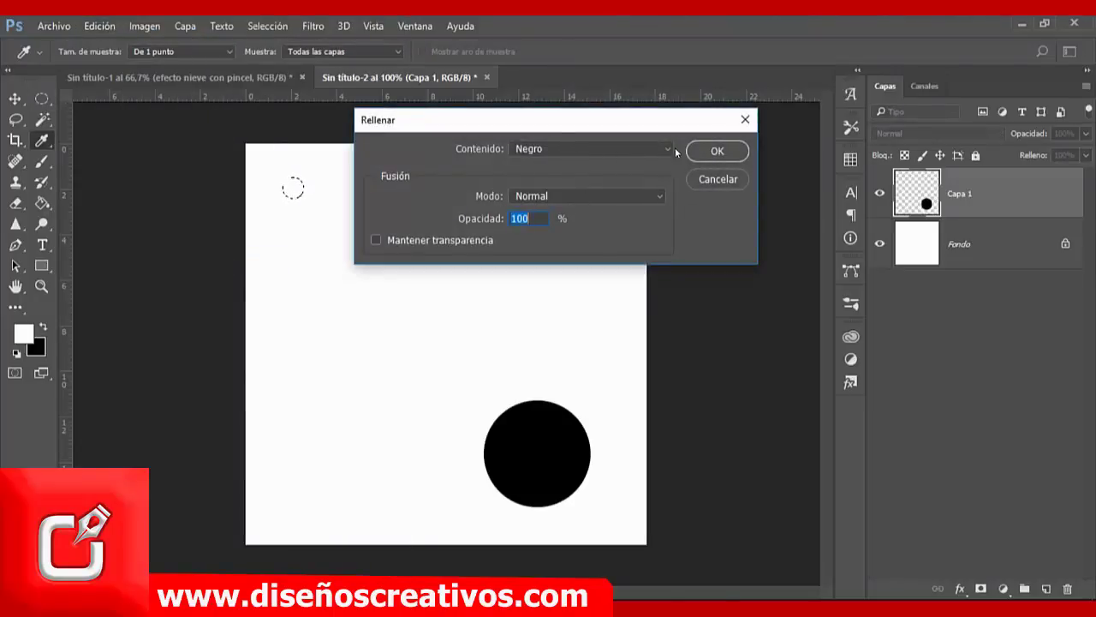
{"action": "left_click", "coordinate": [717, 151]}
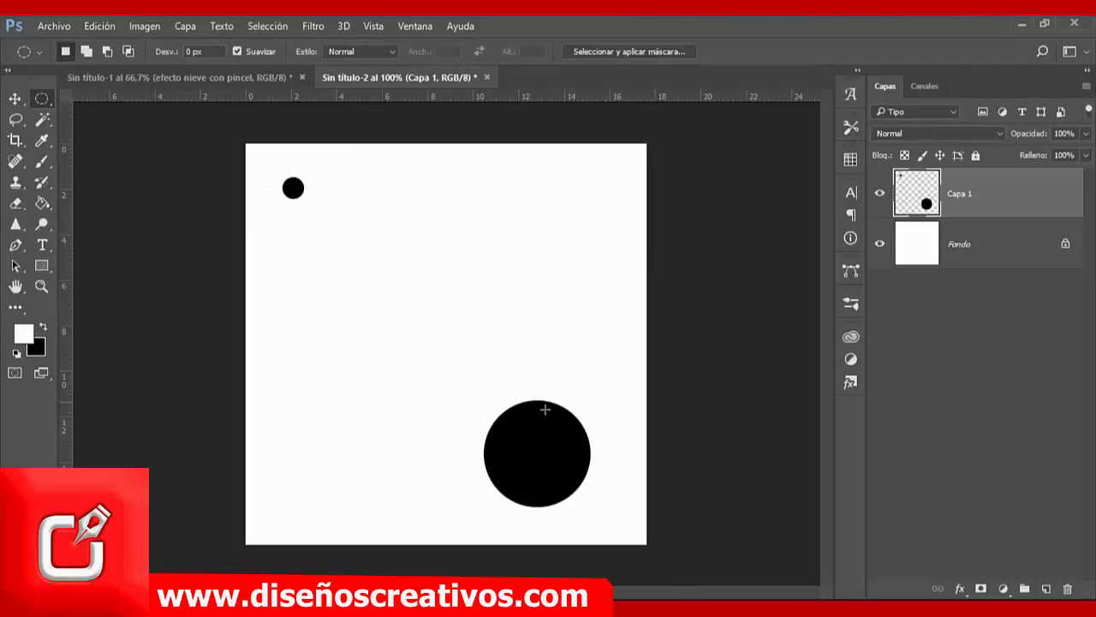
Step: Define a brush preset named 'nieve' from the two black circles
{"action": "left_click", "coordinate": [101, 26]}
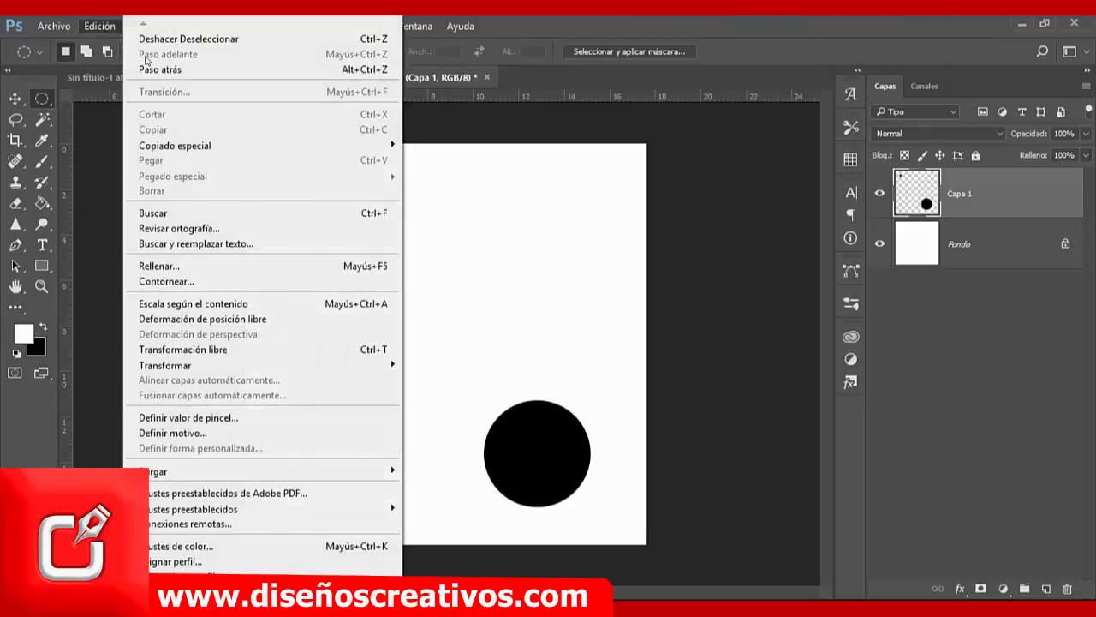
{"action": "left_click", "coordinate": [213, 418]}
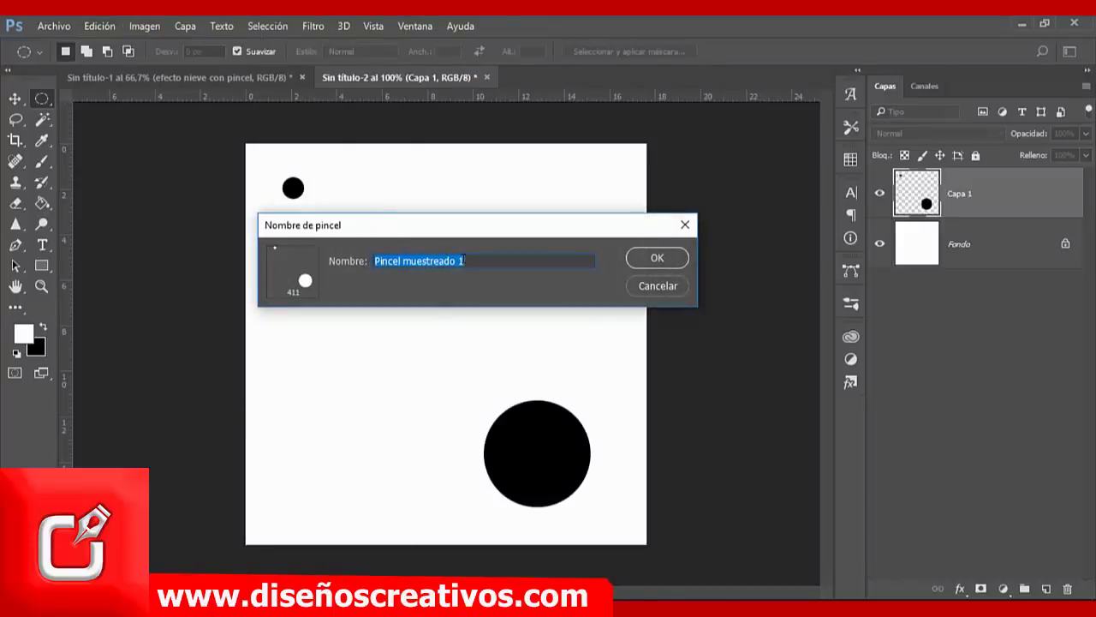
{"action": "key", "text": "BackSpace"}
{"action": "type", "text": "nieve"}
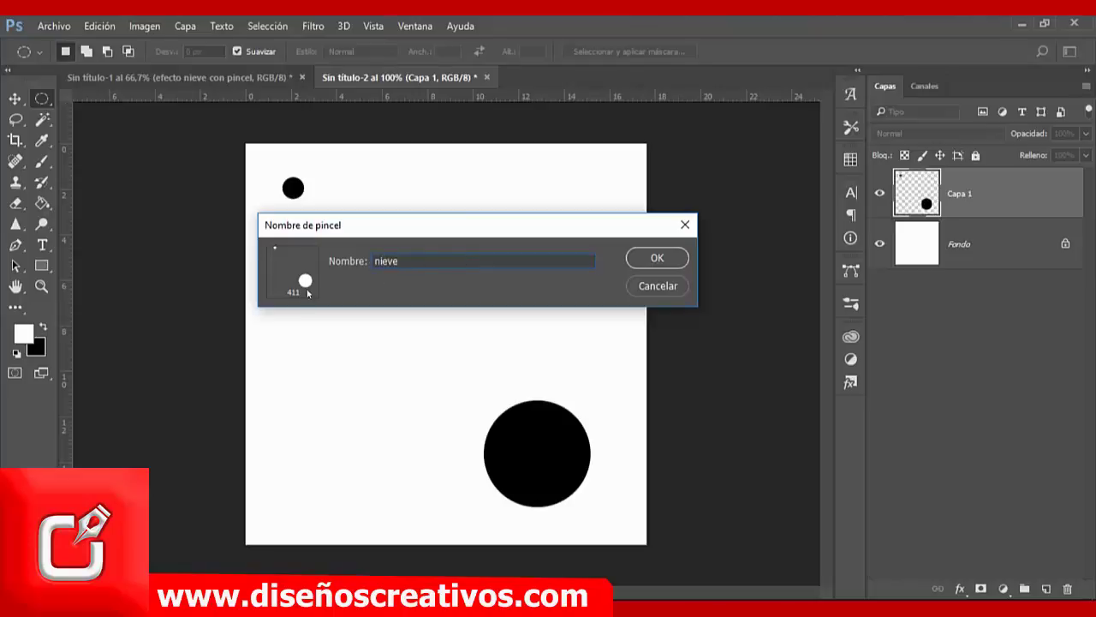
{"action": "left_click", "coordinate": [656, 258]}
Step: Back on the snow photo, pick the nieve brush and reduce it to 146 px
{"action": "key", "text": "v"}
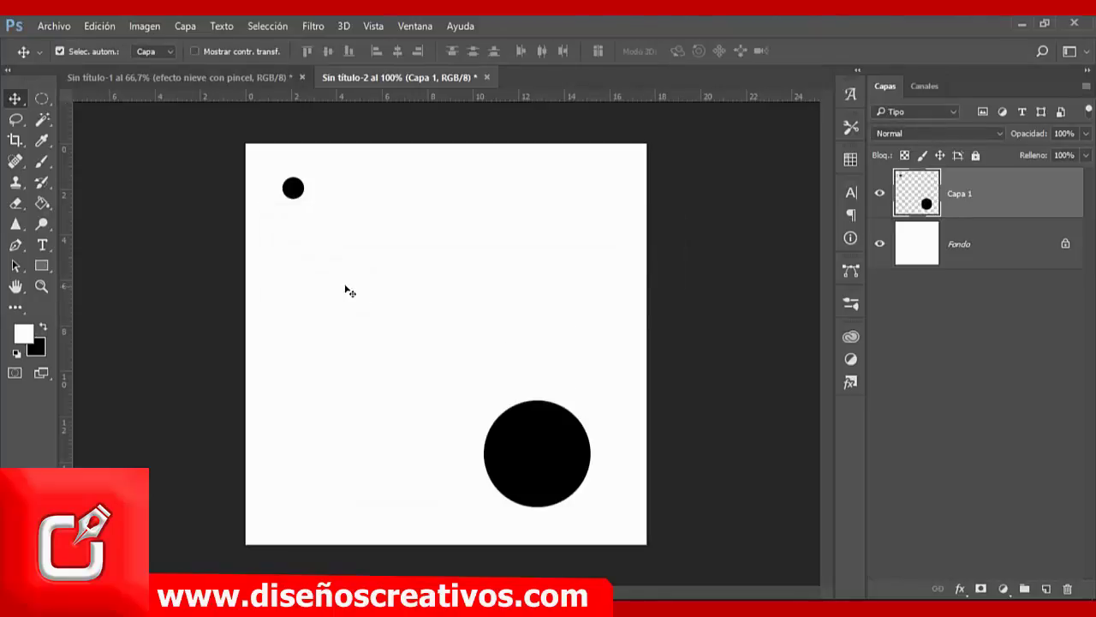
{"action": "left_click", "coordinate": [222, 77]}
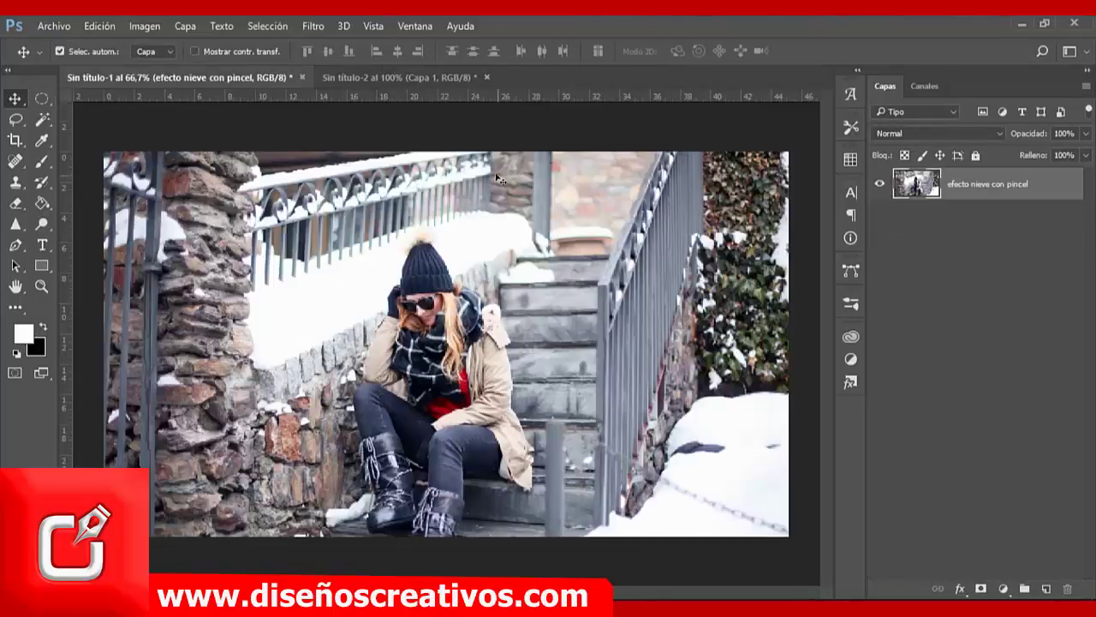
{"action": "left_click", "coordinate": [42, 162]}
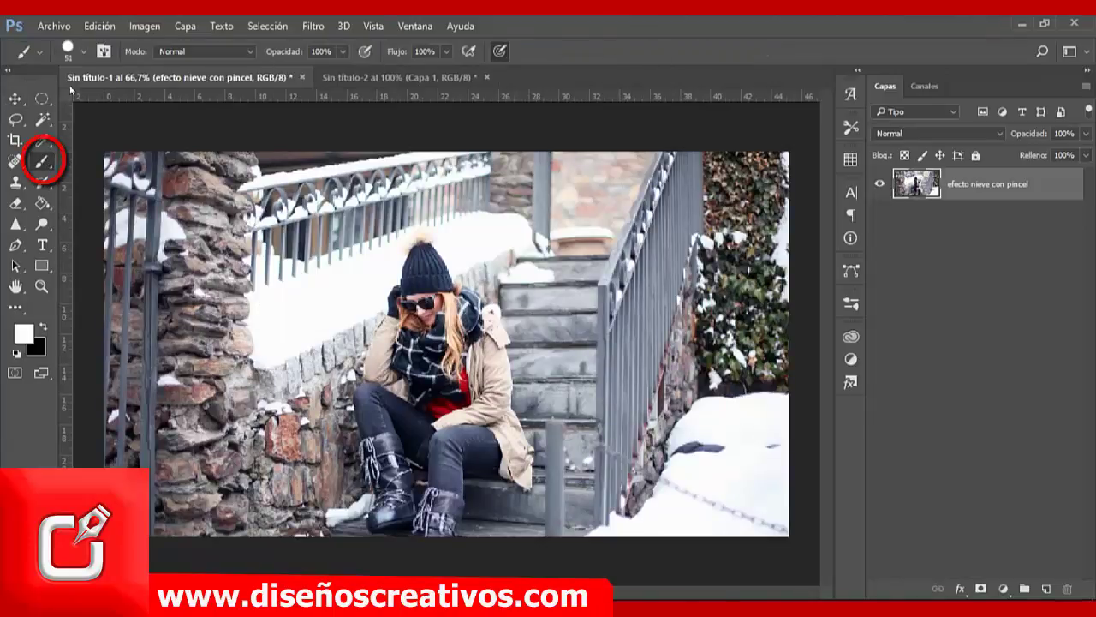
{"action": "left_click", "coordinate": [82, 52]}
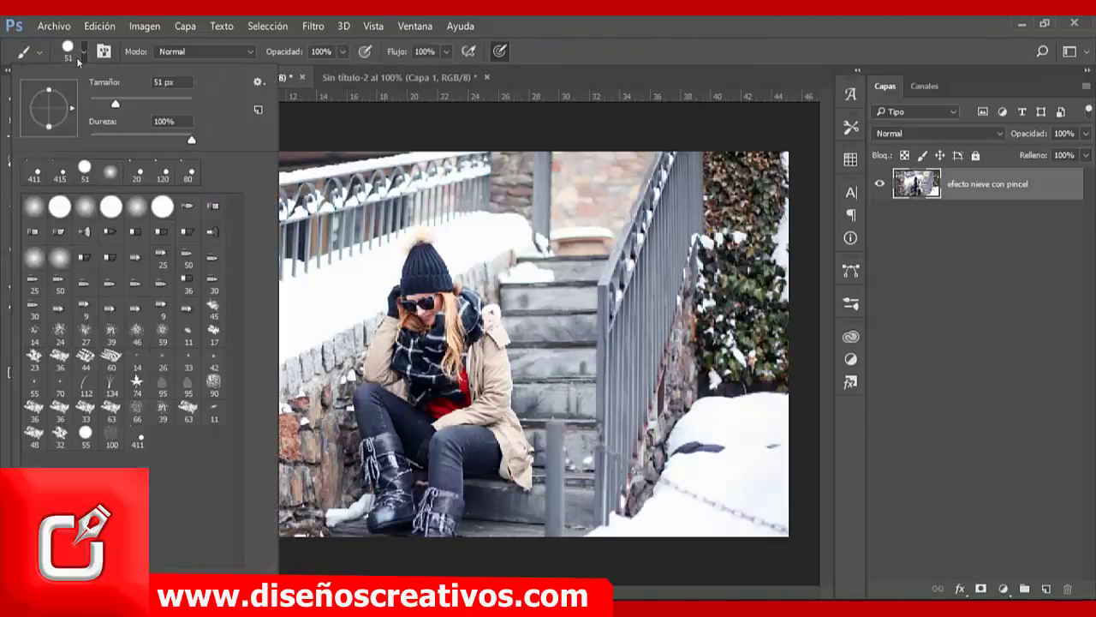
{"action": "left_click", "coordinate": [141, 439]}
{"action": "left_click_drag", "start_coordinate": [177, 103], "coordinate": [151, 105]}
{"action": "left_click", "coordinate": [628, 45]}
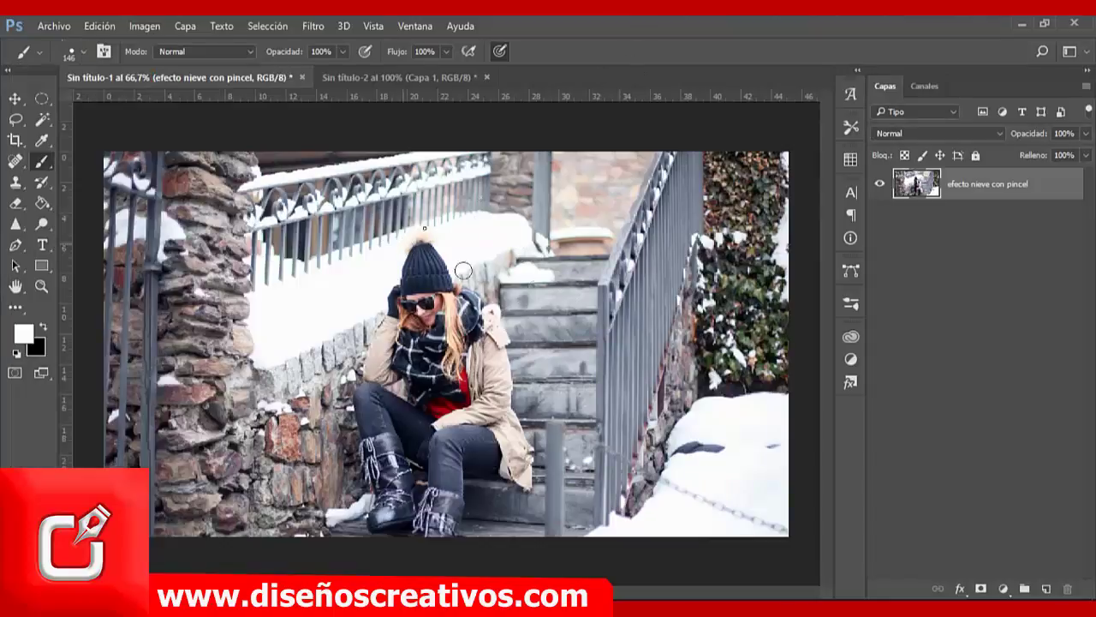
Step: Paint test white dots beside the stair railing, then undo them with Ctrl+Alt+Z
{"action": "left_click", "coordinate": [689, 252]}
{"action": "left_click", "coordinate": [647, 303]}
{"action": "left_click", "coordinate": [607, 357]}
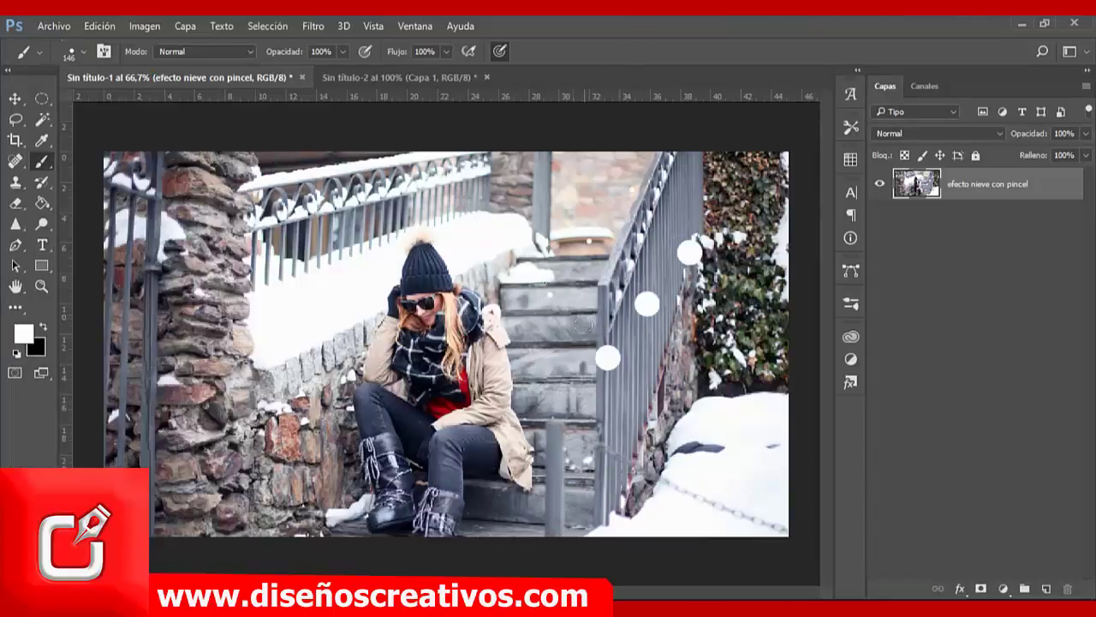
{"action": "left_click", "coordinate": [635, 357]}
{"action": "left_click", "coordinate": [753, 356]}
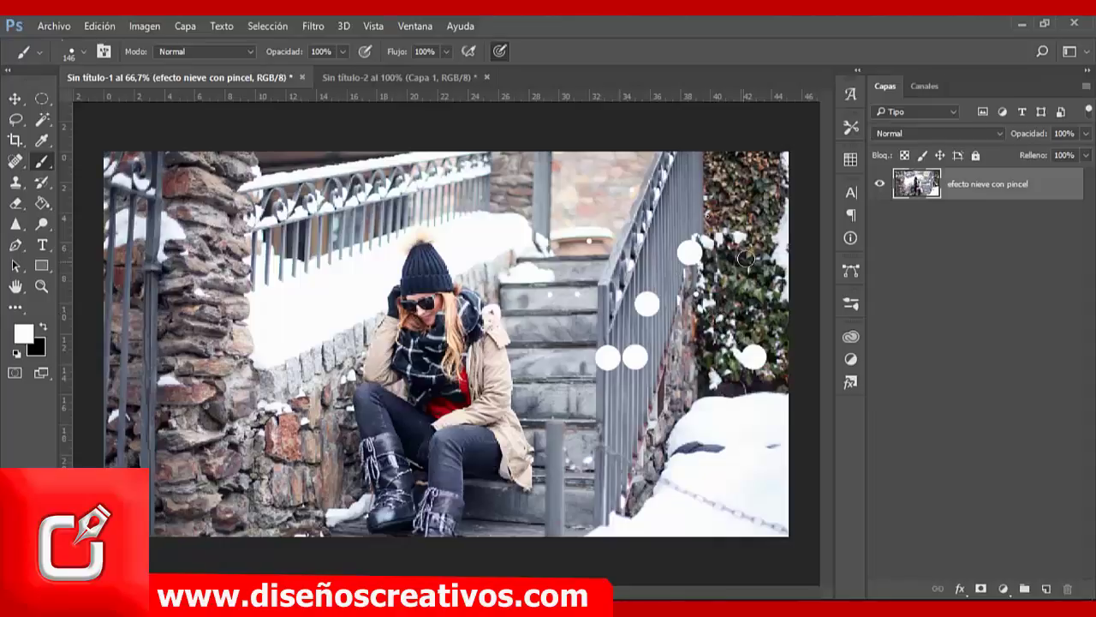
{"action": "left_click", "coordinate": [762, 273]}
{"action": "left_click", "coordinate": [688, 297]}
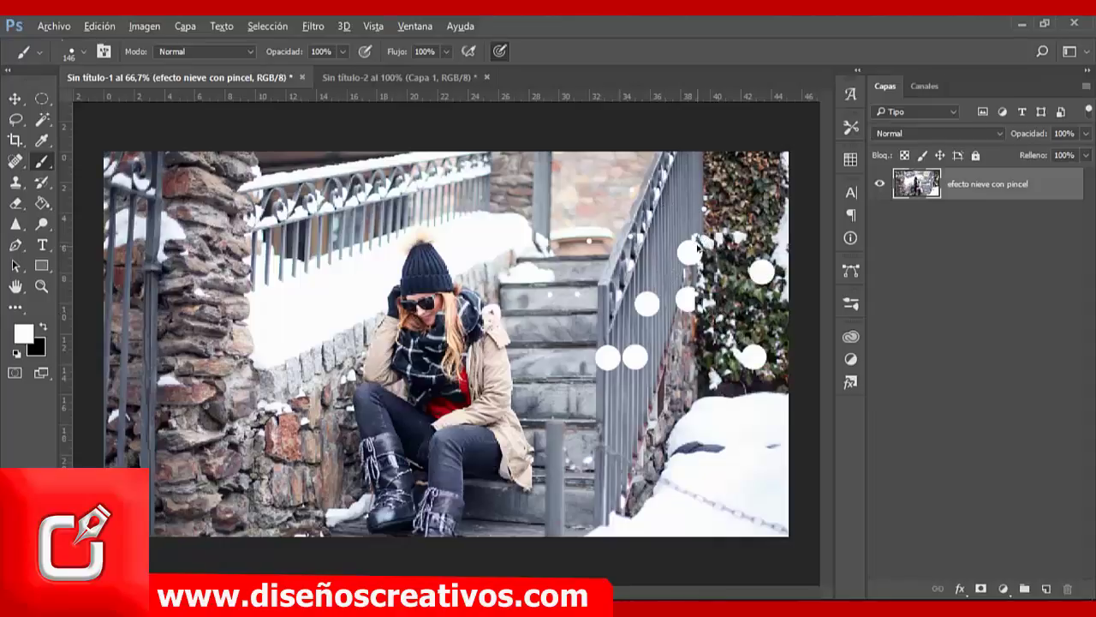
{"action": "key", "text": "ctrl+alt+z"}
{"action": "key", "text": "ctrl+alt+z"}
{"action": "key", "text": "ctrl+alt+z"}
{"action": "key", "text": "ctrl+alt+z"}
{"action": "key", "text": "ctrl+alt+z"}
{"action": "key", "text": "ctrl+alt+z"}
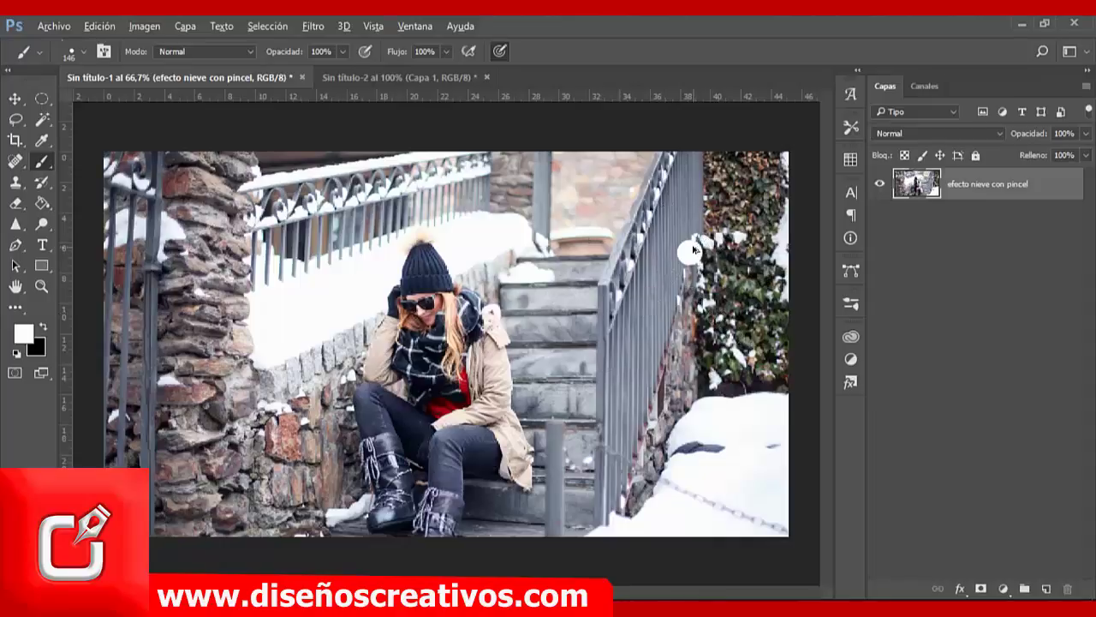
{"action": "key", "text": "ctrl+alt+z"}
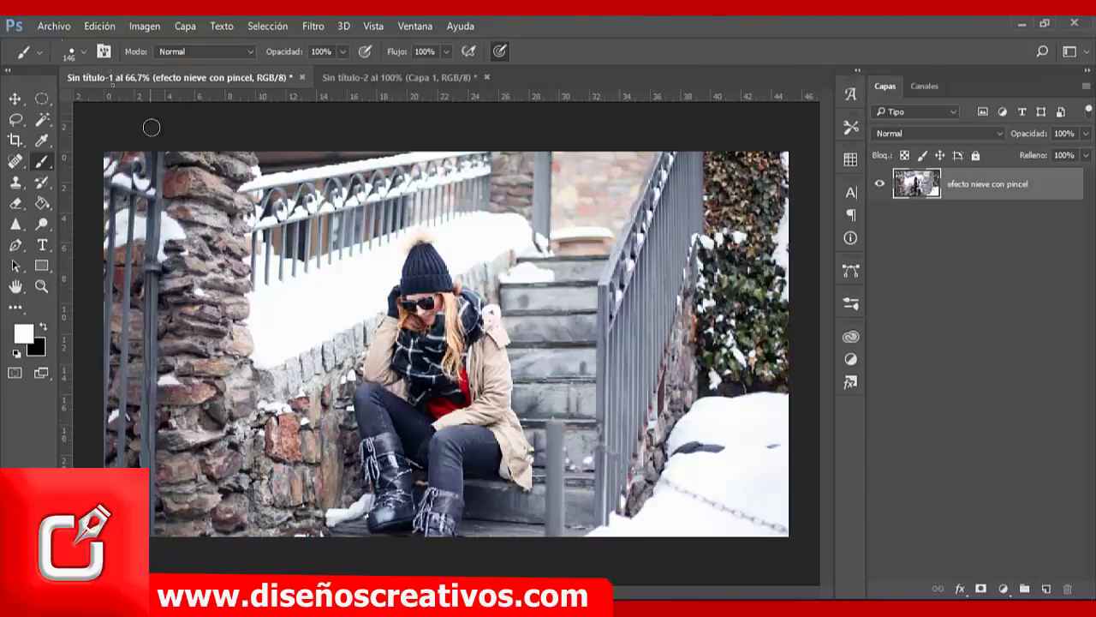
Step: In the Pincel panel's Dinámica de forma, set size jitter and angle jitter to 100%
{"action": "left_click", "coordinate": [105, 51]}
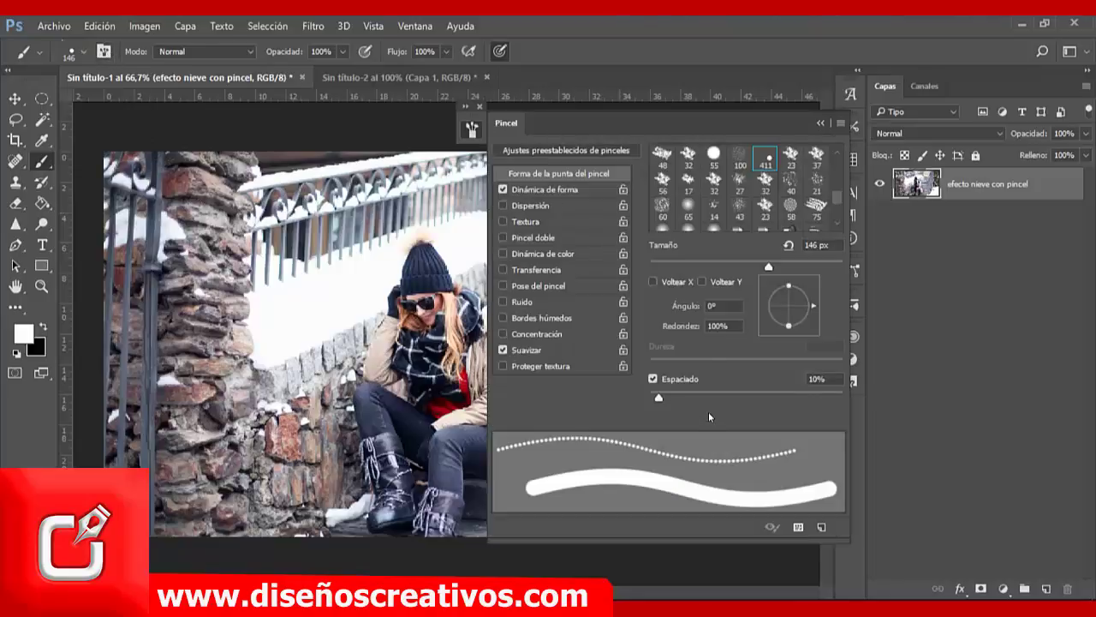
{"action": "left_click", "coordinate": [419, 27]}
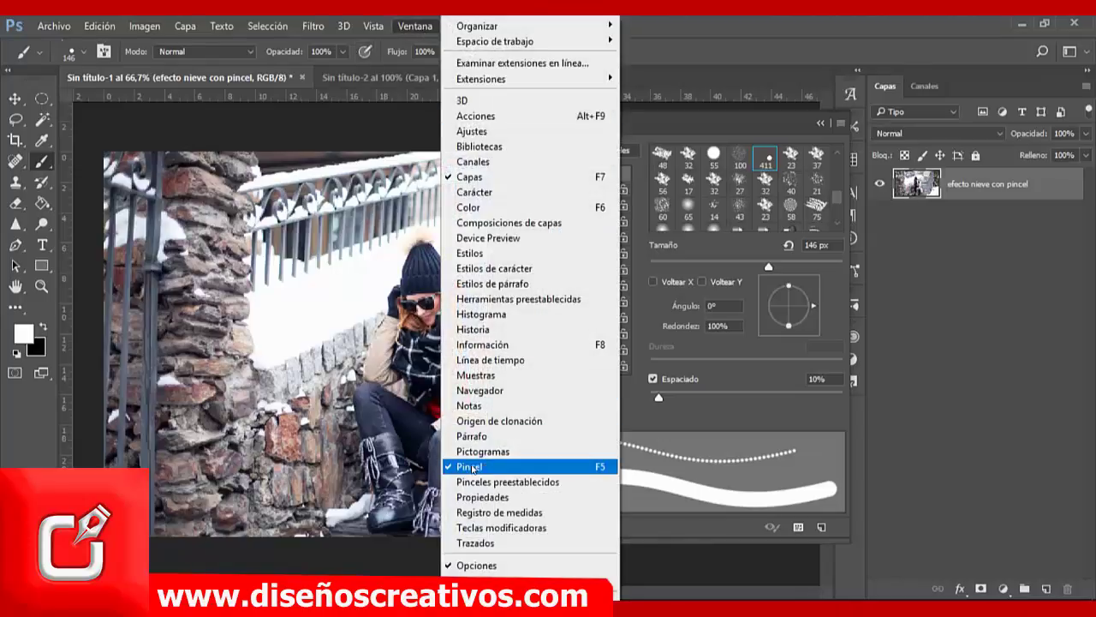
{"action": "left_click", "coordinate": [522, 467]}
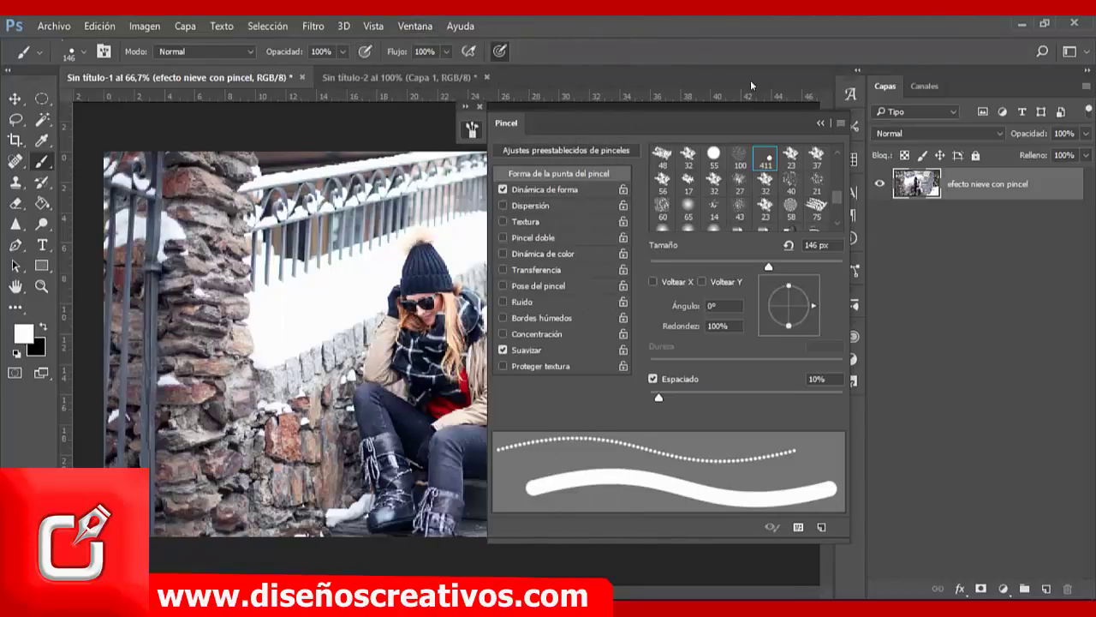
{"action": "left_click", "coordinate": [546, 192]}
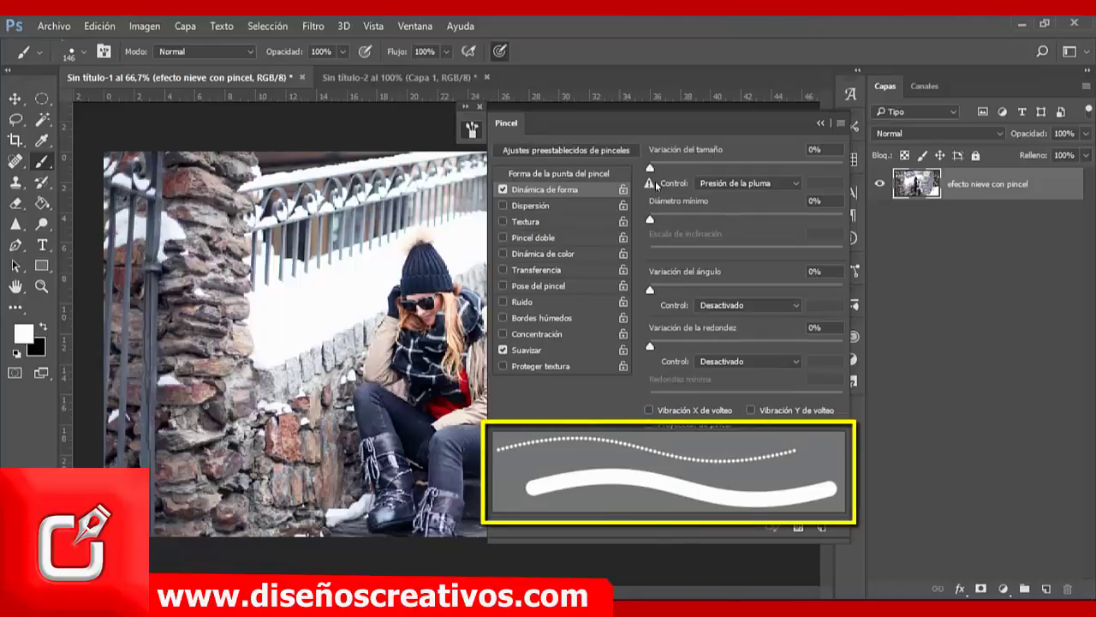
{"action": "left_click_drag", "start_coordinate": [650, 169], "coordinate": [758, 168]}
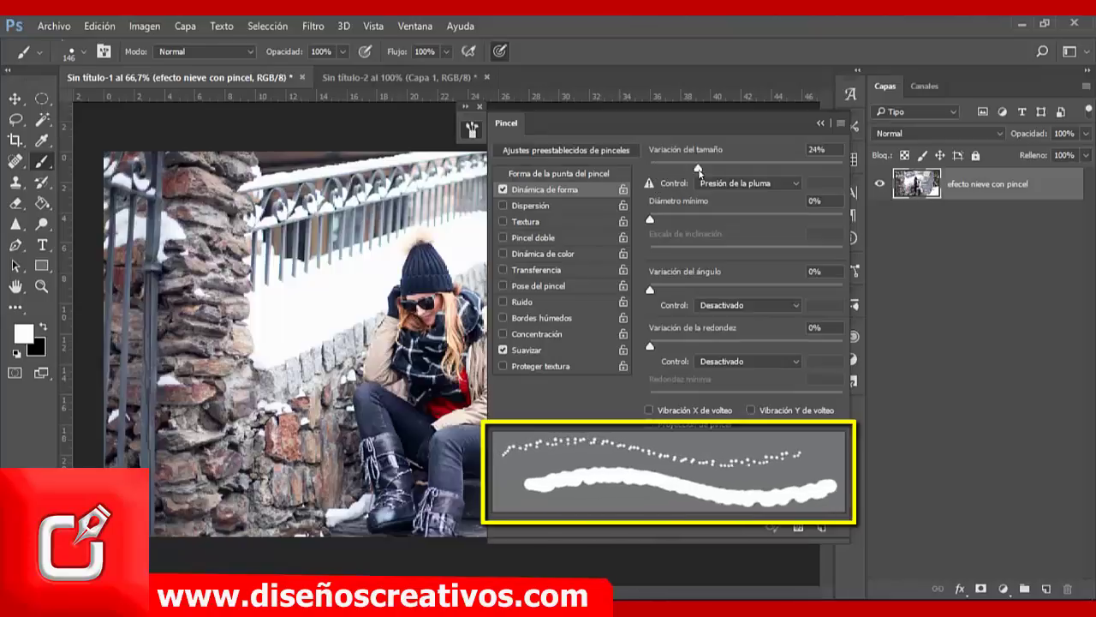
{"action": "left_click_drag", "start_coordinate": [790, 169], "coordinate": [843, 168]}
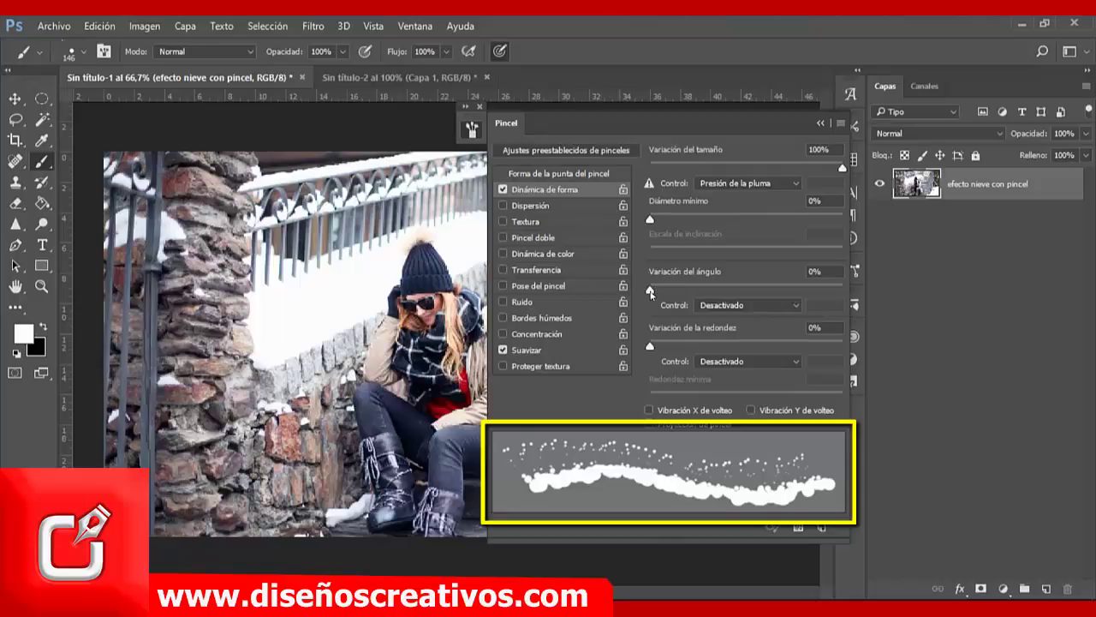
{"action": "left_click_drag", "start_coordinate": [650, 292], "coordinate": [843, 291]}
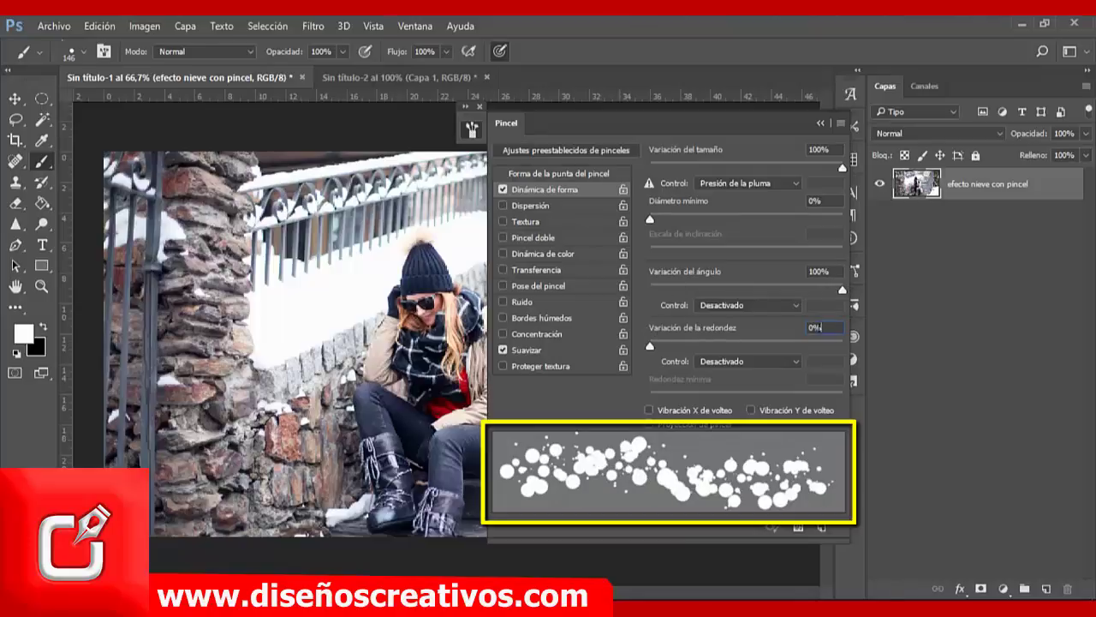
Step: Set roundness jitter to 25% and minimum roundness to 50%, and enable Dispersión
{"action": "double_click", "coordinate": [818, 327]}
{"action": "type", "text": "25"}
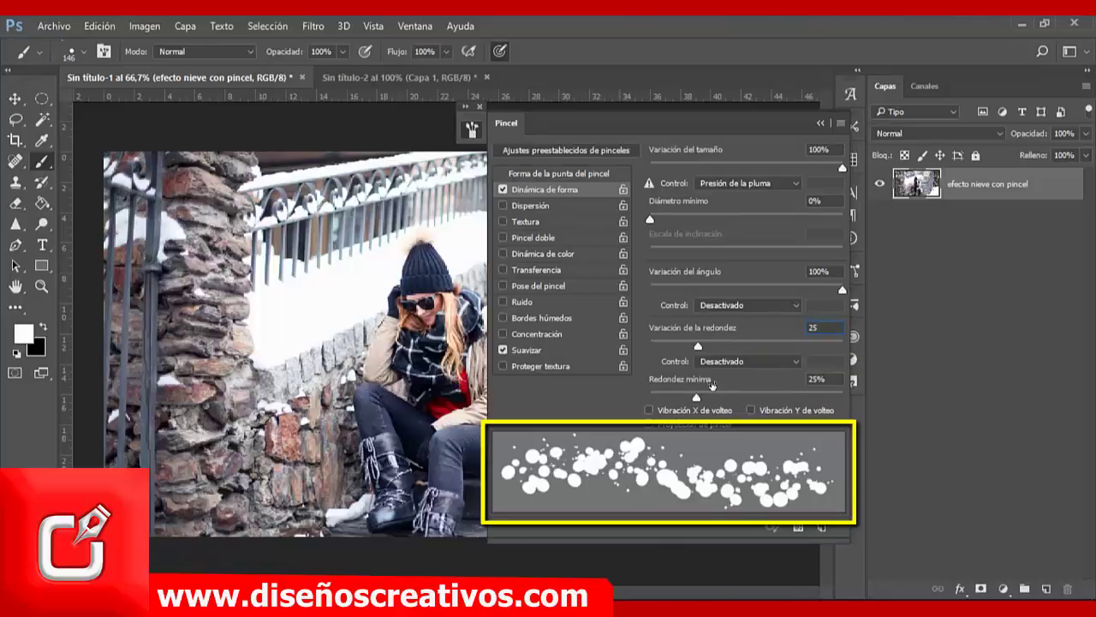
{"action": "double_click", "coordinate": [820, 379]}
{"action": "type", "text": "50"}
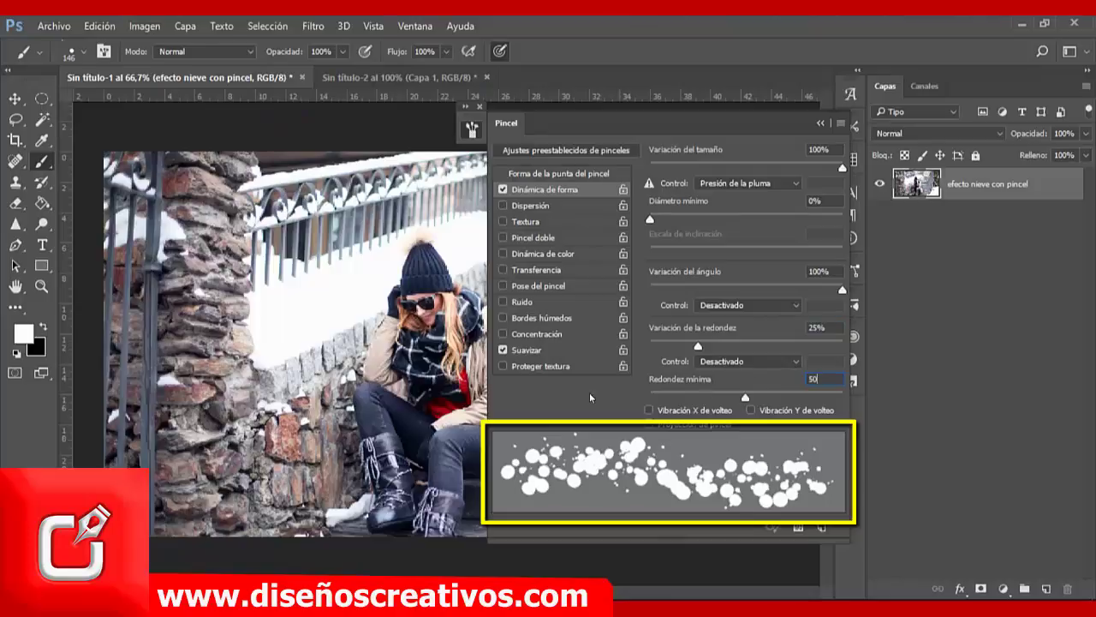
{"action": "left_click", "coordinate": [526, 206]}
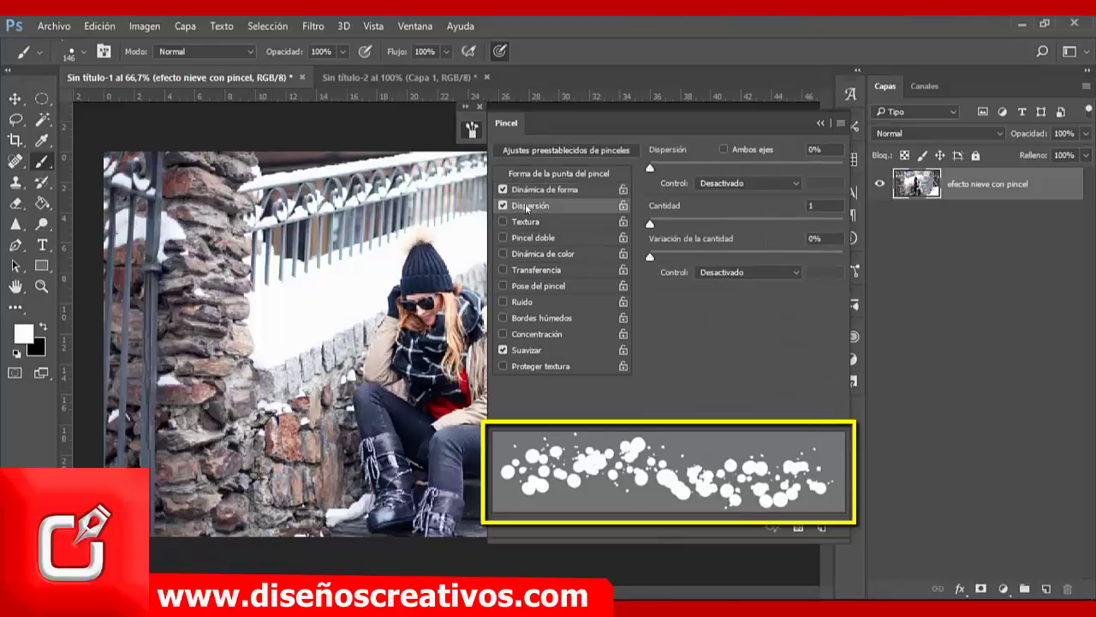
Step: Scatter the nieve brush on both axes at 800% and enable Transferencia
{"action": "left_click", "coordinate": [724, 149]}
{"action": "left_click_drag", "start_coordinate": [650, 168], "coordinate": [798, 169]}
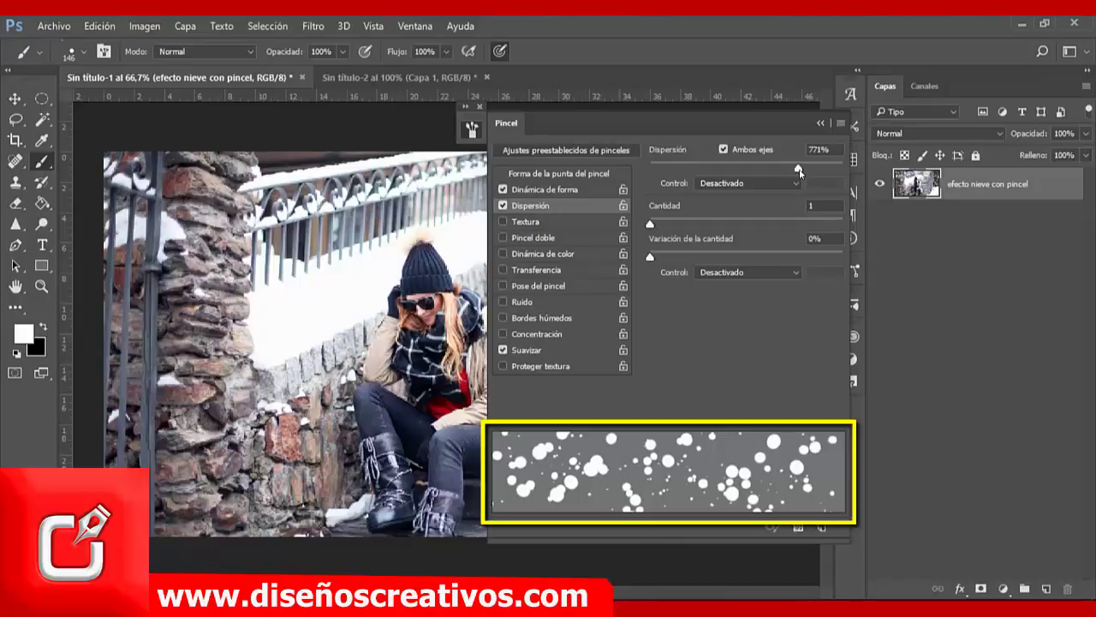
{"action": "left_click", "coordinate": [820, 149]}
{"action": "type", "text": "800"}
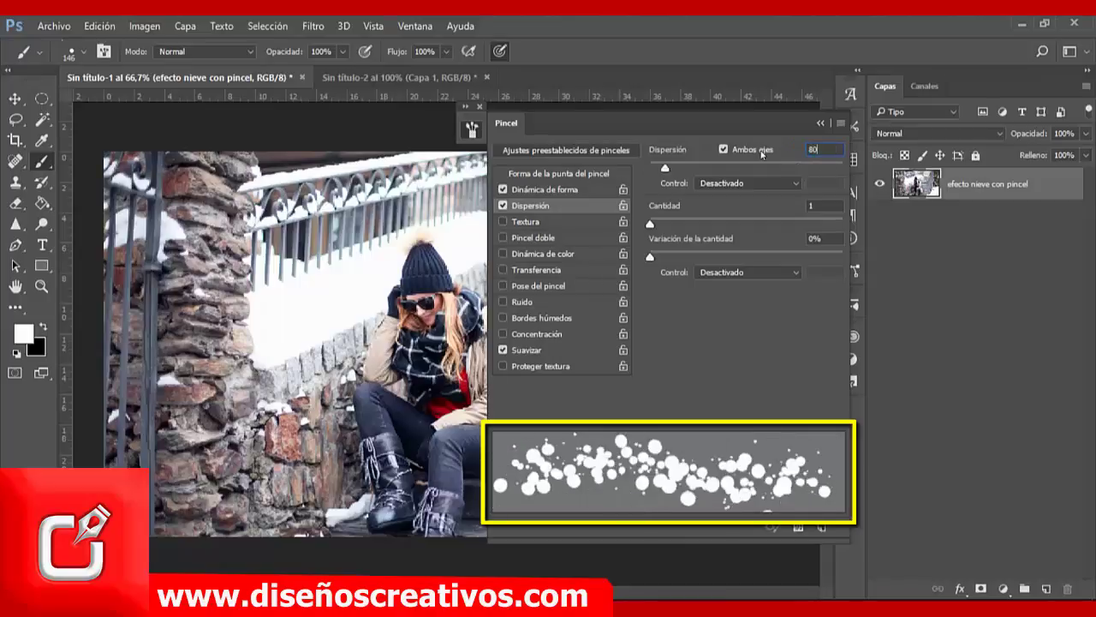
{"action": "key", "text": "Return"}
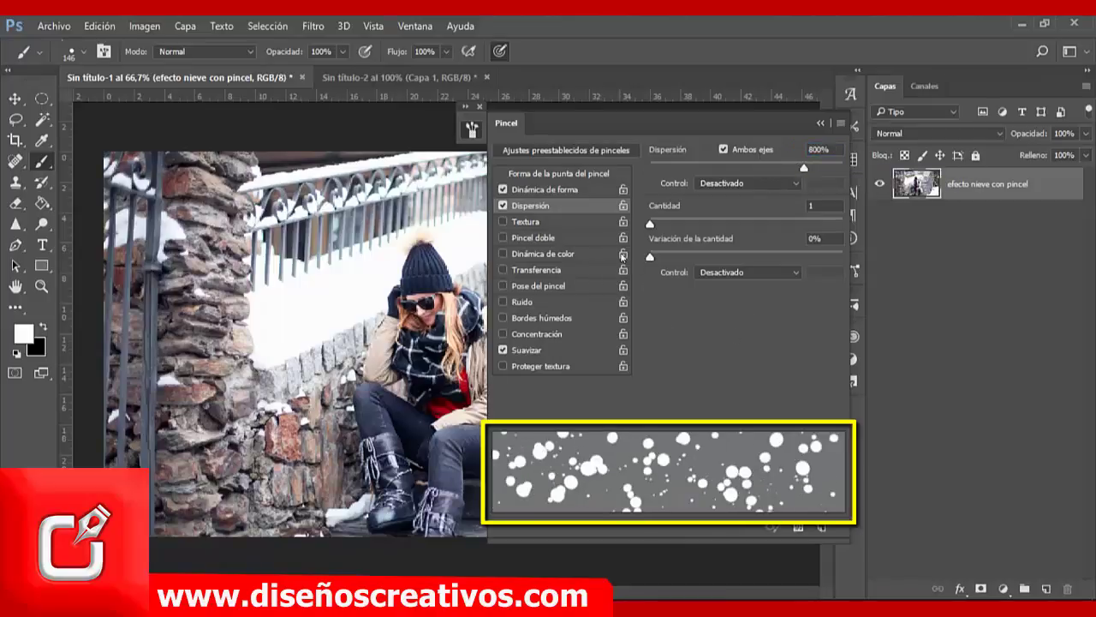
{"action": "left_click", "coordinate": [538, 270]}
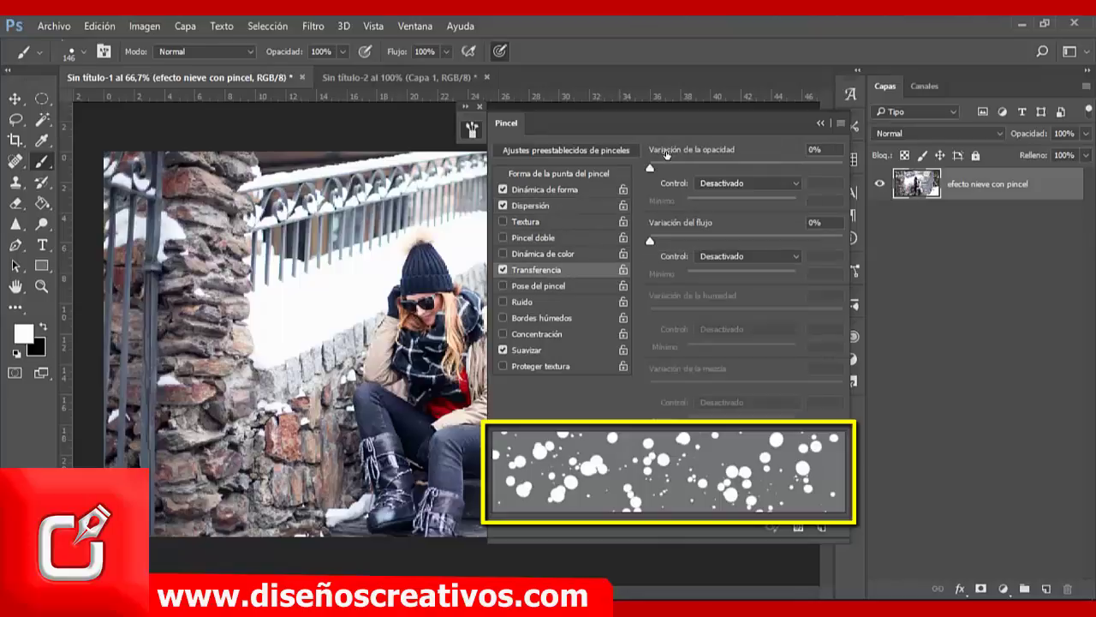
Step: Set opacity jitter to 100%, test it on the stone wall, and undo the test strokes
{"action": "left_click_drag", "start_coordinate": [649, 168], "coordinate": [842, 167]}
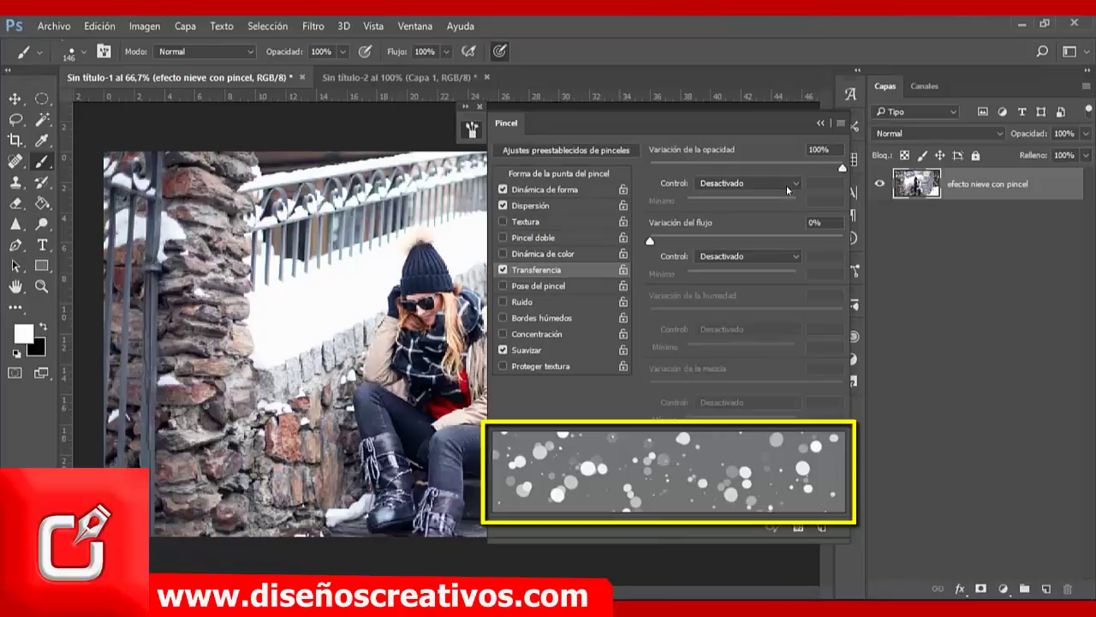
{"action": "left_click_drag", "start_coordinate": [181, 371], "coordinate": [184, 391]}
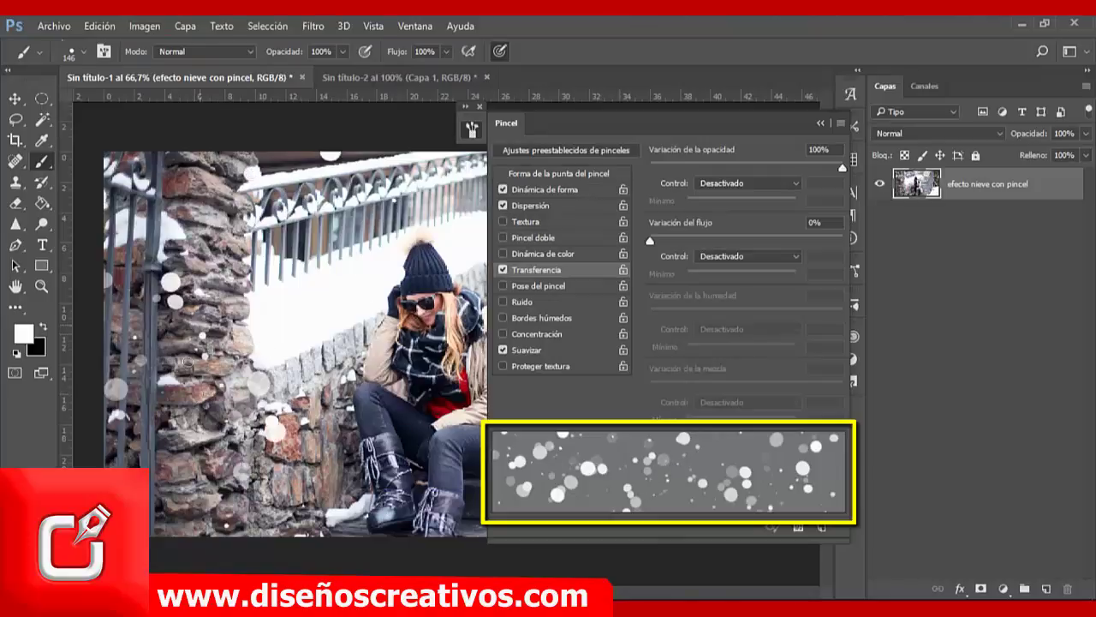
{"action": "left_click", "coordinate": [175, 381]}
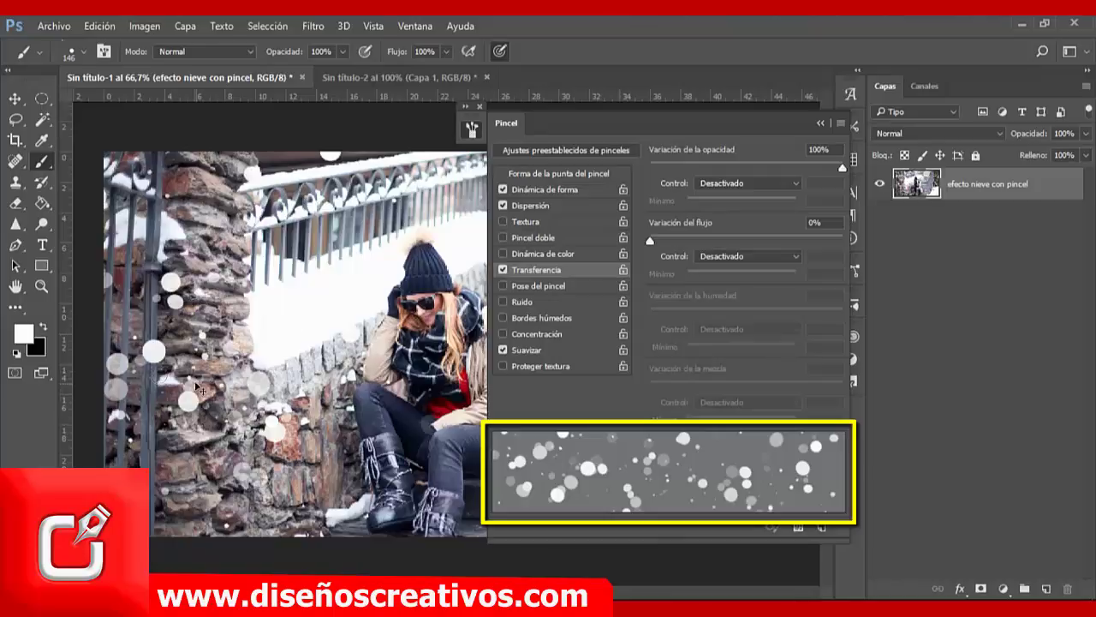
{"action": "key", "text": "ctrl+alt+z"}
{"action": "key", "text": "ctrl+alt+z"}
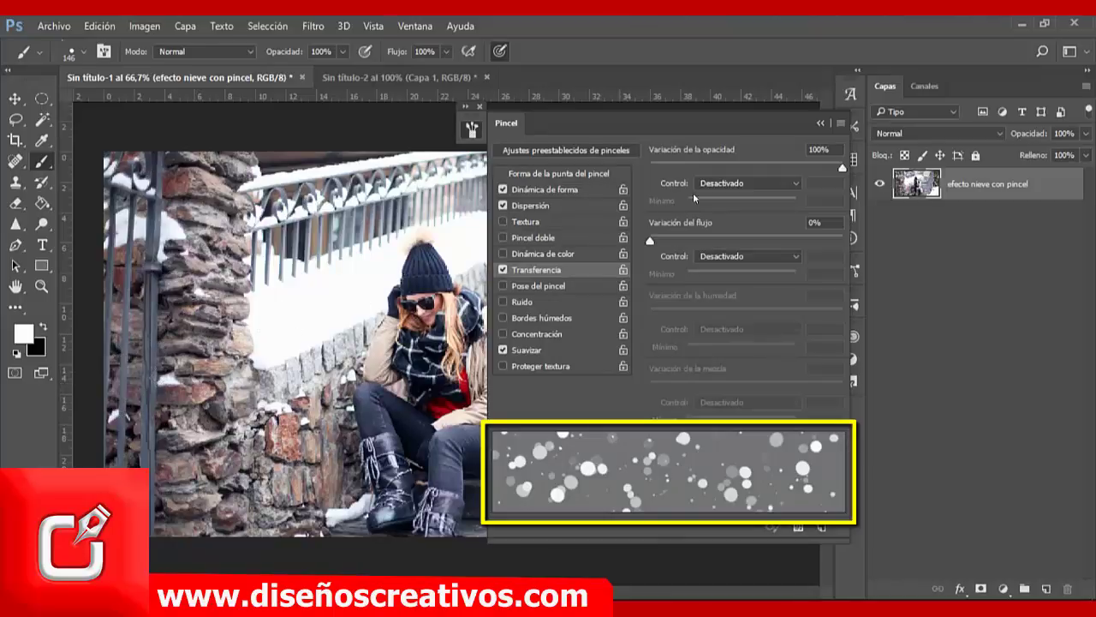
{"action": "left_click", "coordinate": [526, 173]}
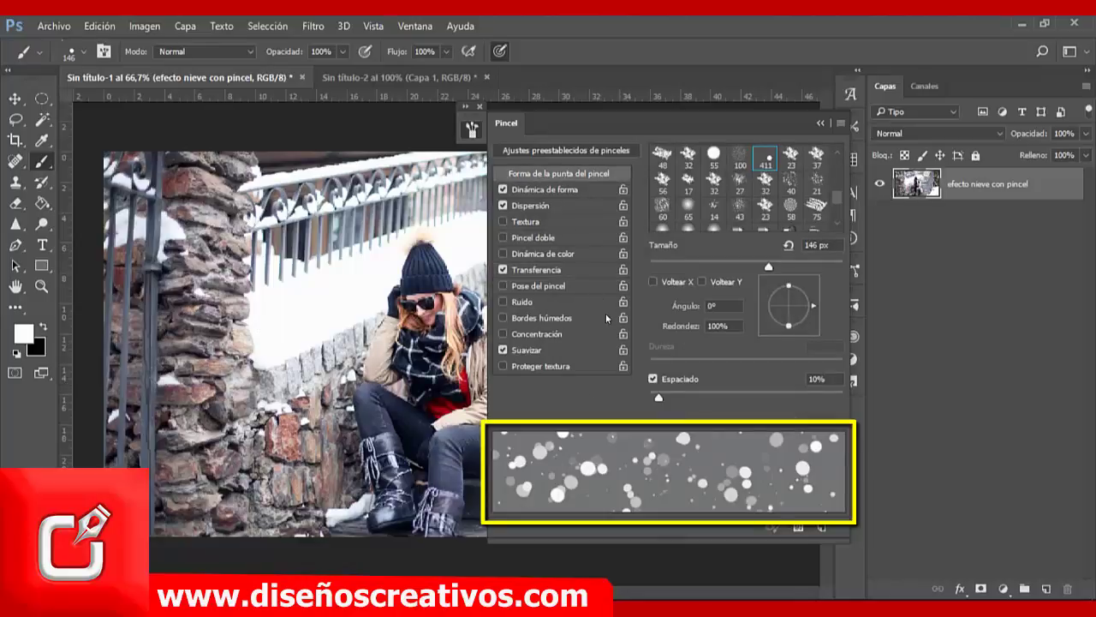
Step: Shrink the brush tip to about 26 px with 17% spacing, close the panel, and bump it to 34
{"action": "left_click_drag", "start_coordinate": [769, 268], "coordinate": [674, 269]}
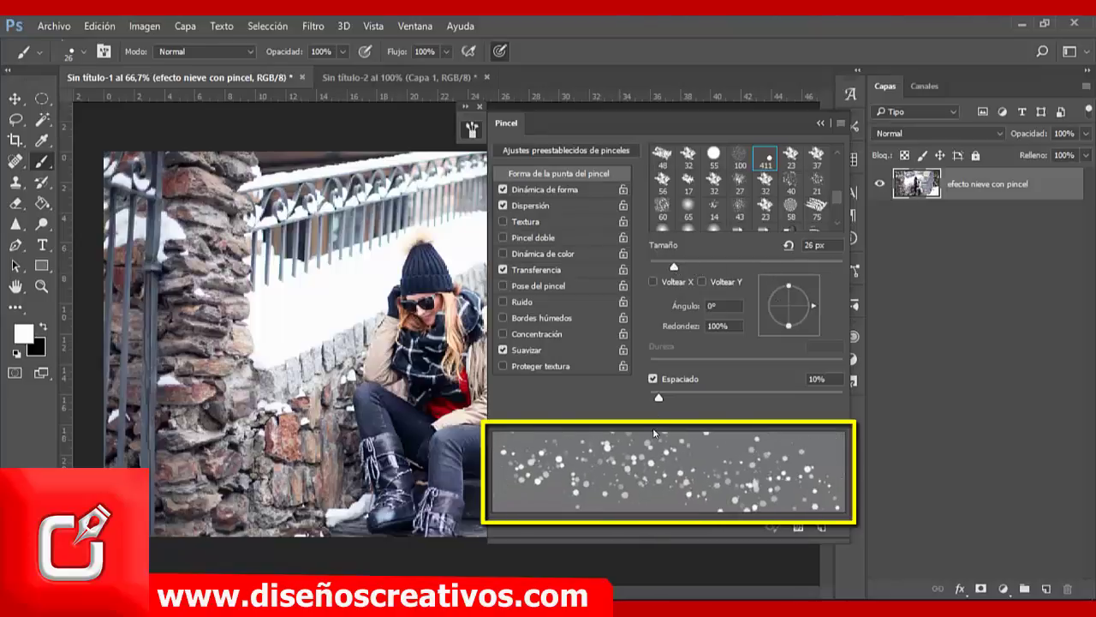
{"action": "left_click_drag", "start_coordinate": [654, 396], "coordinate": [666, 398]}
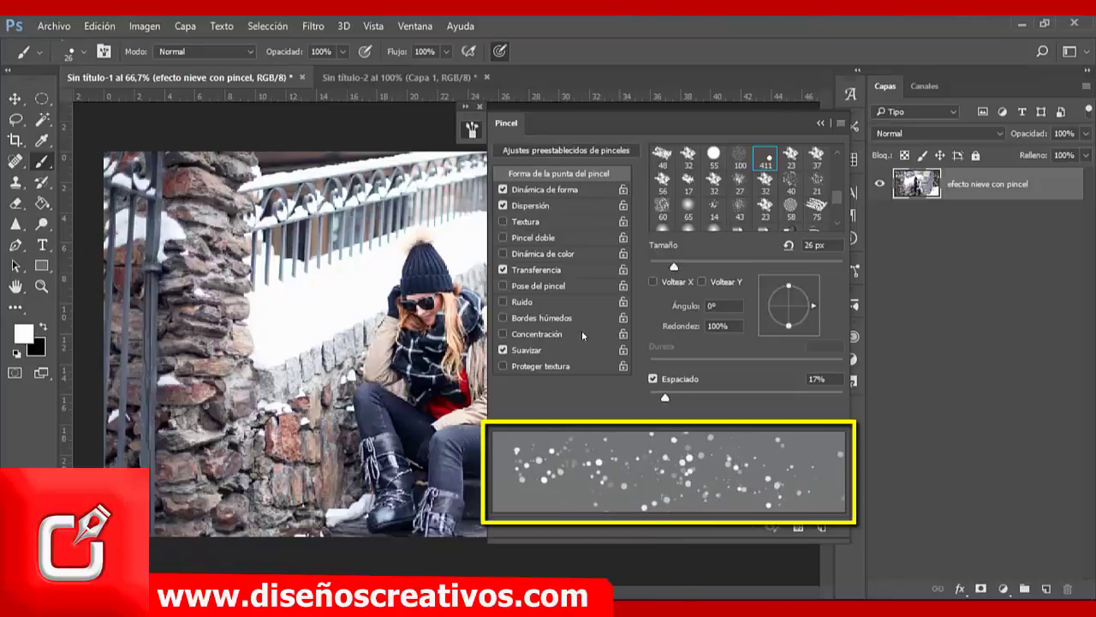
{"action": "left_click", "coordinate": [480, 104]}
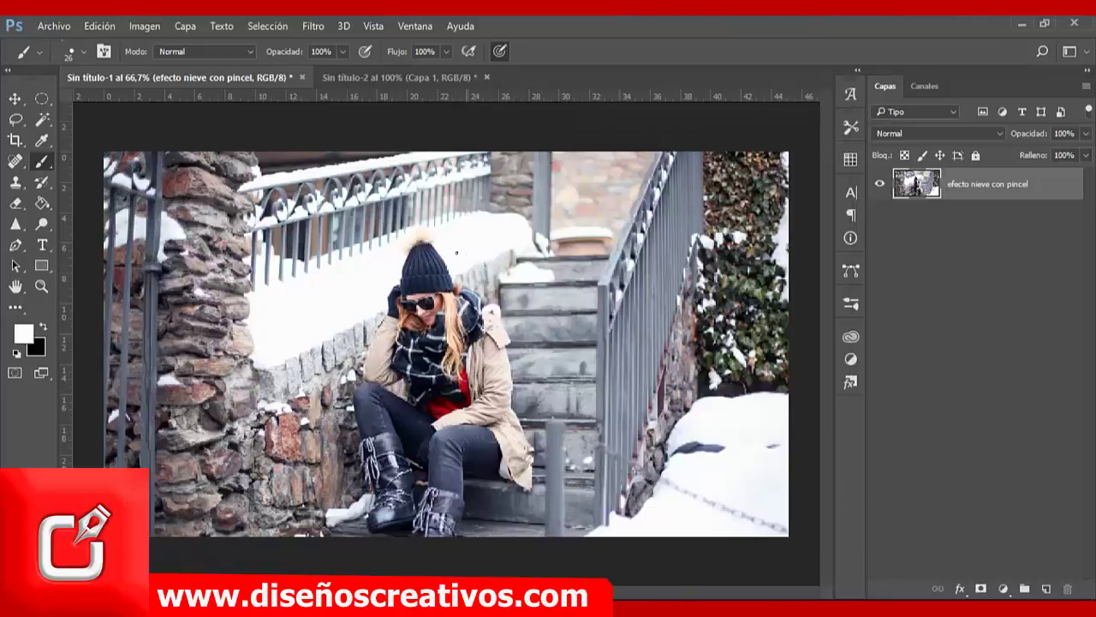
{"action": "key", "text": "bracketright"}
Step: Add a new layer and set the brush size to 20 px
{"action": "left_click", "coordinate": [1044, 589]}
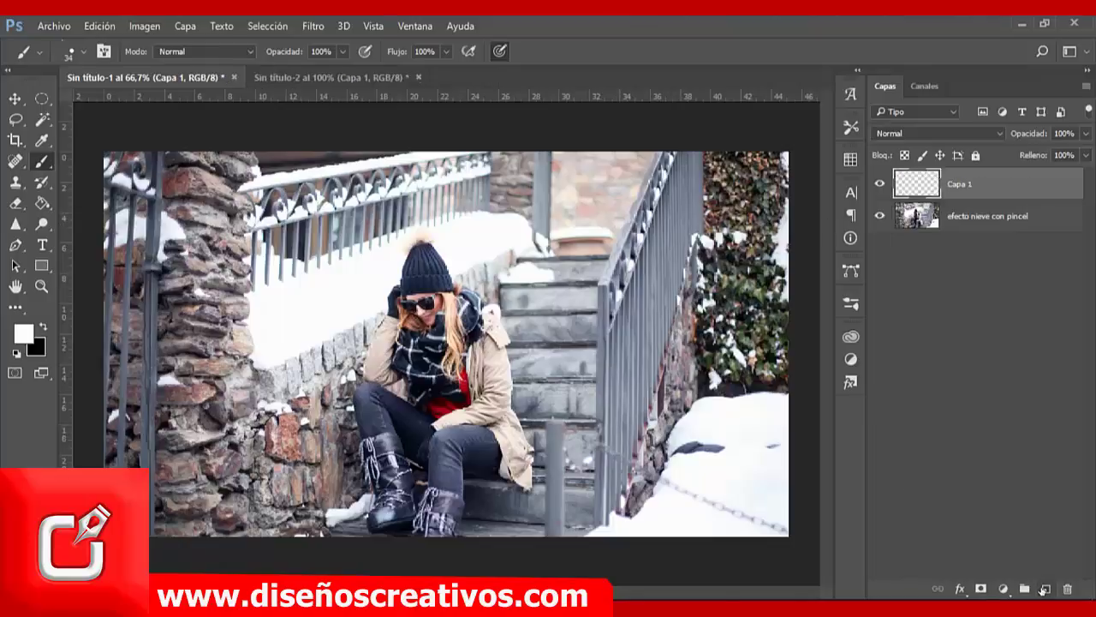
{"action": "left_click", "coordinate": [83, 53]}
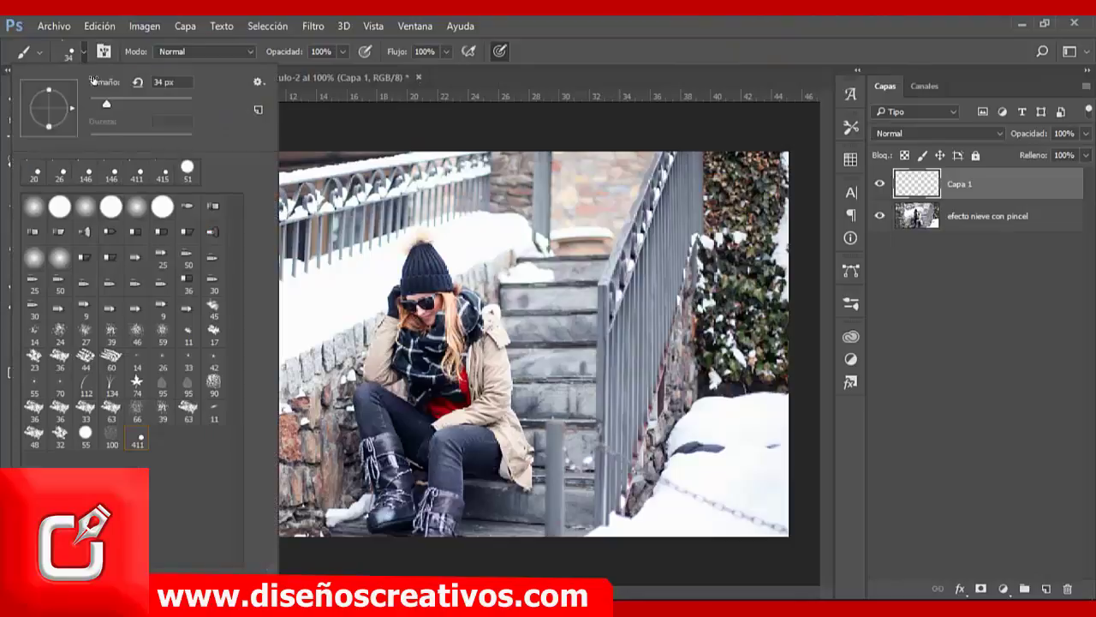
{"action": "left_click", "coordinate": [172, 81]}
{"action": "type", "text": "2"}
{"action": "type", "text": "0"}
{"action": "key", "text": "Return"}
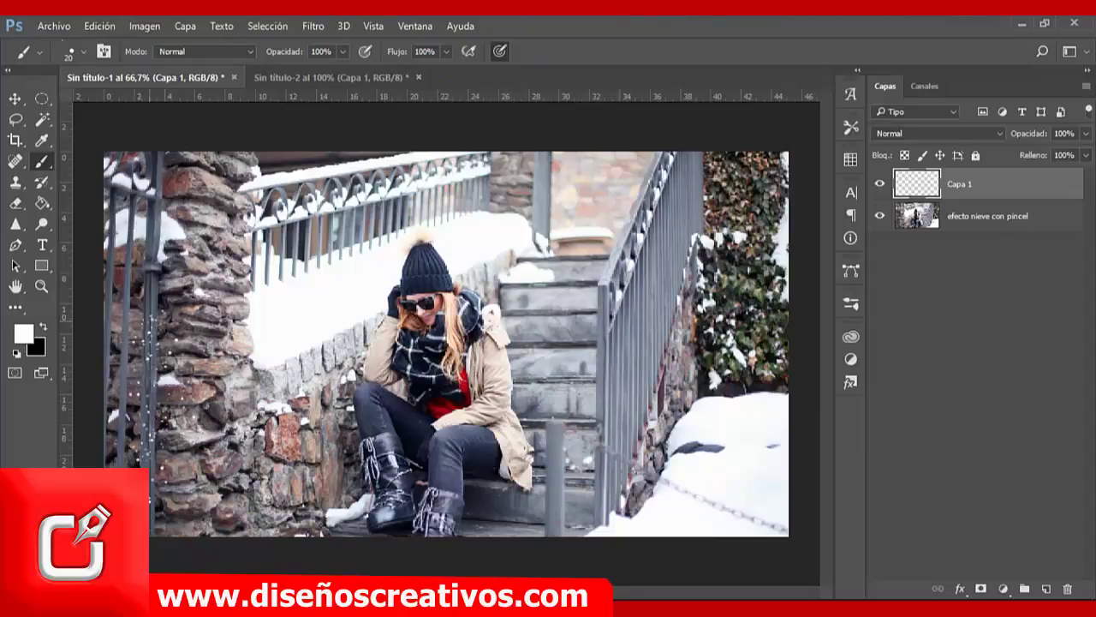
Step: Paint small snow dots over the left pillar, stone wall, upper railing and right railing
{"action": "mouse_move", "coordinate": [156, 471]}
{"action": "left_mouse_down"}
{"action": "mouse_move", "coordinate": [140, 428]}
{"action": "mouse_move", "coordinate": [135, 206]}
{"action": "left_mouse_up"}
{"action": "left_click_drag", "start_coordinate": [180, 338], "coordinate": [212, 172]}
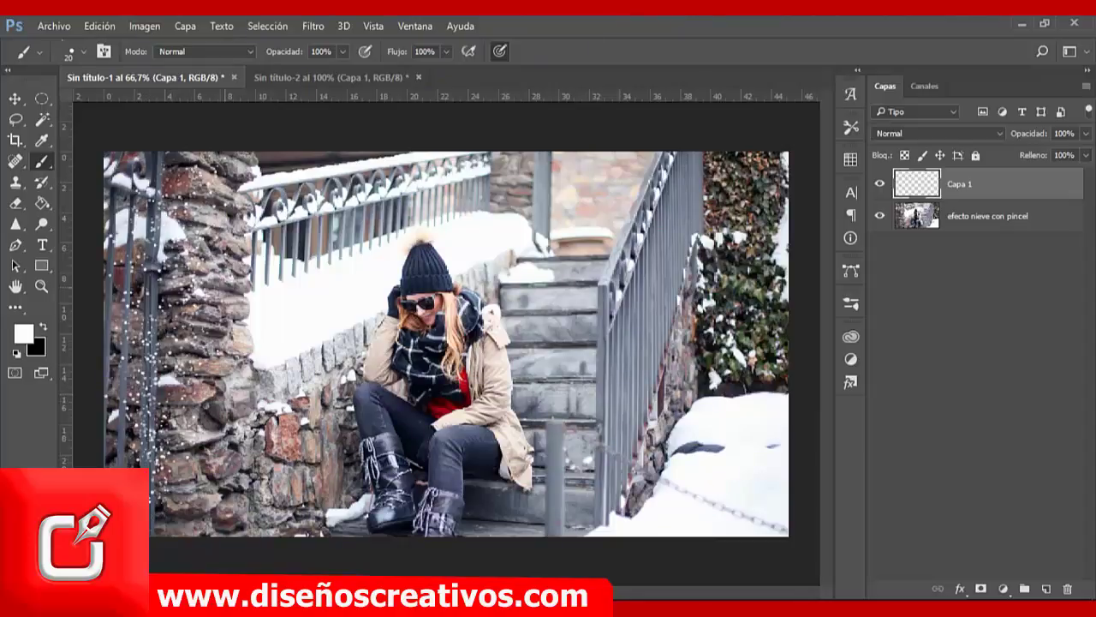
{"action": "left_click_drag", "start_coordinate": [235, 273], "coordinate": [180, 471]}
{"action": "mouse_move", "coordinate": [248, 410]}
{"action": "left_mouse_down"}
{"action": "mouse_move", "coordinate": [240, 465]}
{"action": "mouse_move", "coordinate": [299, 450]}
{"action": "left_mouse_up"}
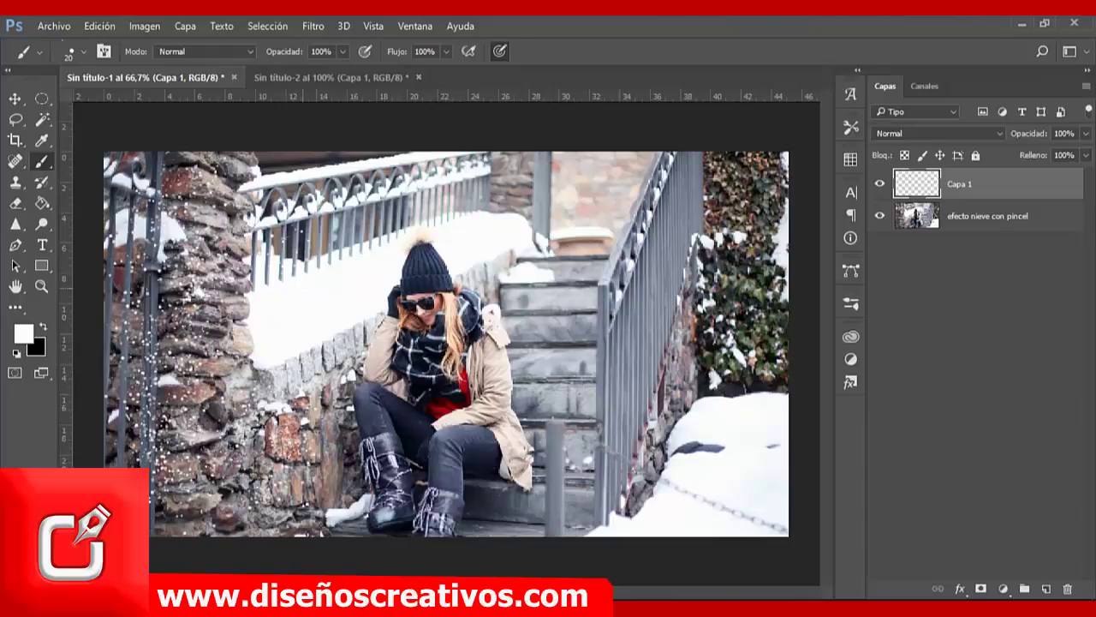
{"action": "left_click_drag", "start_coordinate": [300, 163], "coordinate": [321, 227]}
{"action": "left_click_drag", "start_coordinate": [188, 193], "coordinate": [343, 179]}
{"action": "mouse_move", "coordinate": [283, 197]}
{"action": "left_mouse_down"}
{"action": "mouse_move", "coordinate": [197, 167]}
{"action": "mouse_move", "coordinate": [232, 188]}
{"action": "left_mouse_up"}
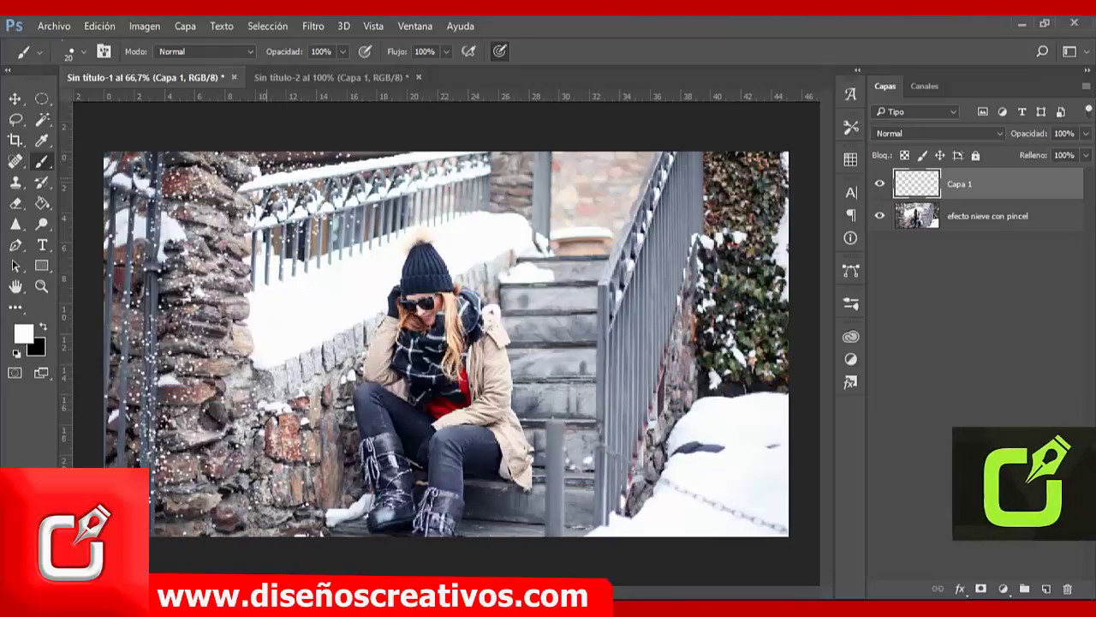
{"action": "left_click_drag", "start_coordinate": [659, 163], "coordinate": [616, 385]}
{"action": "left_click_drag", "start_coordinate": [728, 171], "coordinate": [753, 377]}
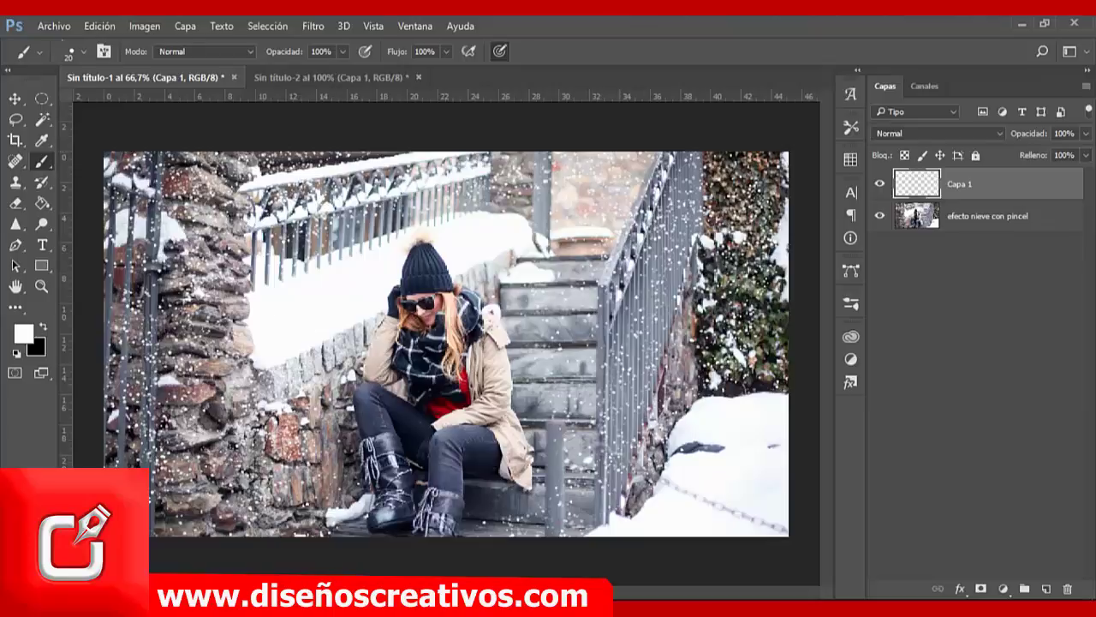
Step: Add another new layer and set the brush size to 50 px
{"action": "left_click", "coordinate": [1045, 589]}
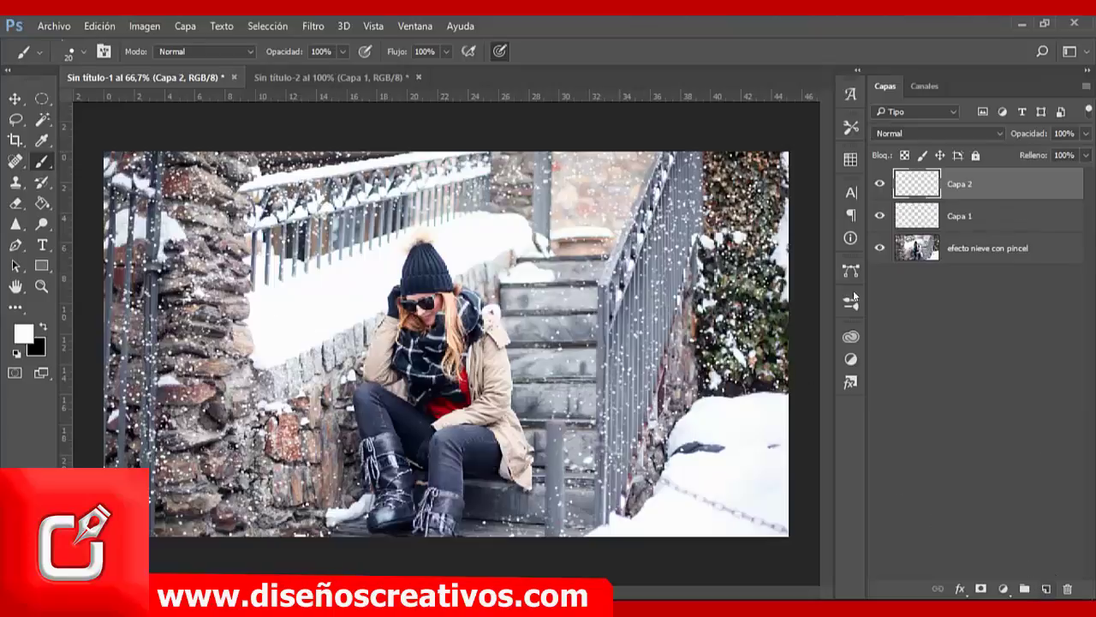
{"action": "left_click", "coordinate": [83, 53]}
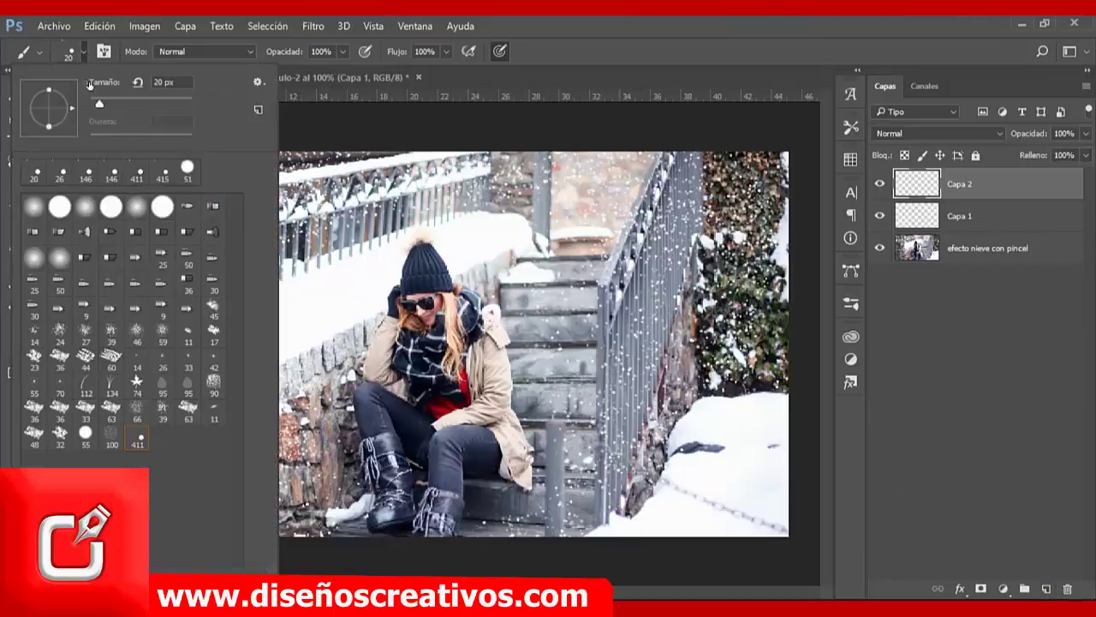
{"action": "left_click_drag", "start_coordinate": [176, 79], "coordinate": [141, 83]}
{"action": "type", "text": "50"}
{"action": "key", "text": "Return"}
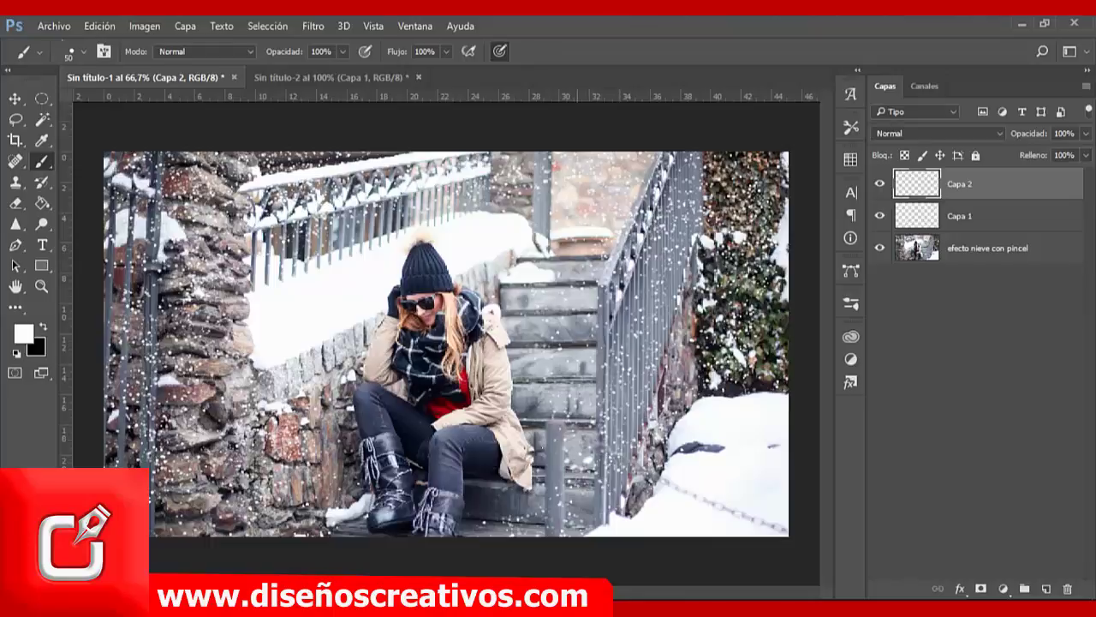
Step: Paint larger snow dots over the left wall, near the stairs and up to the railing
{"action": "mouse_move", "coordinate": [307, 479]}
{"action": "left_mouse_down"}
{"action": "mouse_move", "coordinate": [191, 429]}
{"action": "mouse_move", "coordinate": [137, 429]}
{"action": "mouse_move", "coordinate": [152, 232]}
{"action": "mouse_move", "coordinate": [226, 309]}
{"action": "mouse_move", "coordinate": [235, 214]}
{"action": "mouse_move", "coordinate": [360, 193]}
{"action": "mouse_move", "coordinate": [638, 215]}
{"action": "mouse_move", "coordinate": [610, 250]}
{"action": "mouse_move", "coordinate": [728, 223]}
{"action": "mouse_move", "coordinate": [666, 445]}
{"action": "mouse_move", "coordinate": [570, 338]}
{"action": "left_mouse_up"}
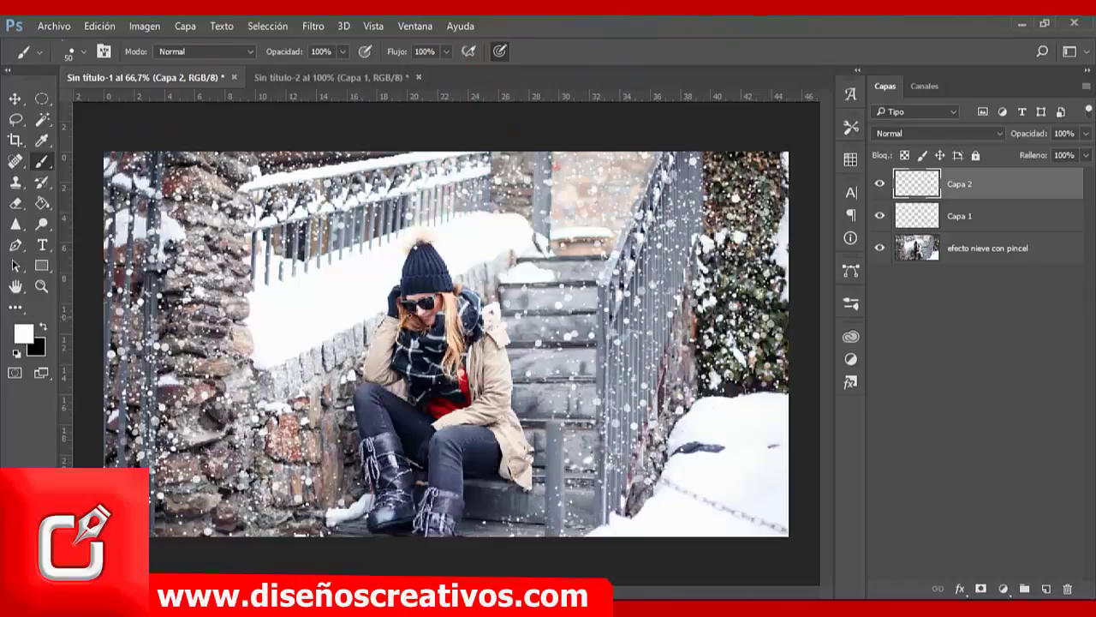
{"action": "left_click_drag", "start_coordinate": [556, 490], "coordinate": [471, 524]}
{"action": "mouse_move", "coordinate": [331, 481]}
{"action": "left_mouse_down"}
{"action": "mouse_move", "coordinate": [295, 334]}
{"action": "mouse_move", "coordinate": [360, 178]}
{"action": "left_mouse_up"}
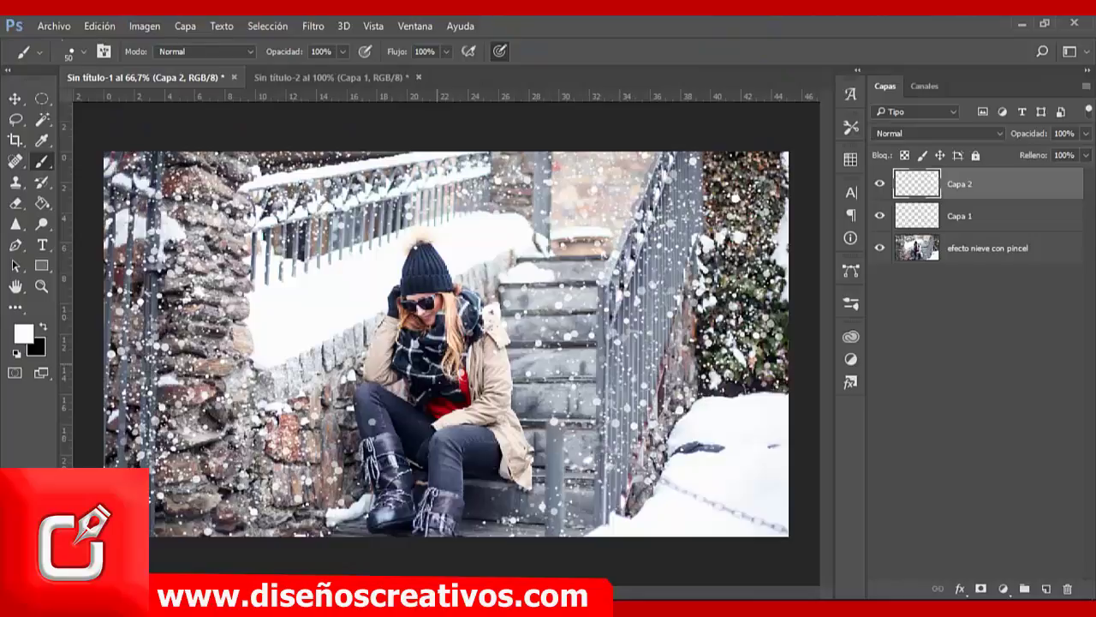
Step: On a new Capa 3, paint 80 px snow dots over the stone wall, beanie and boots
{"action": "left_click", "coordinate": [1045, 587]}
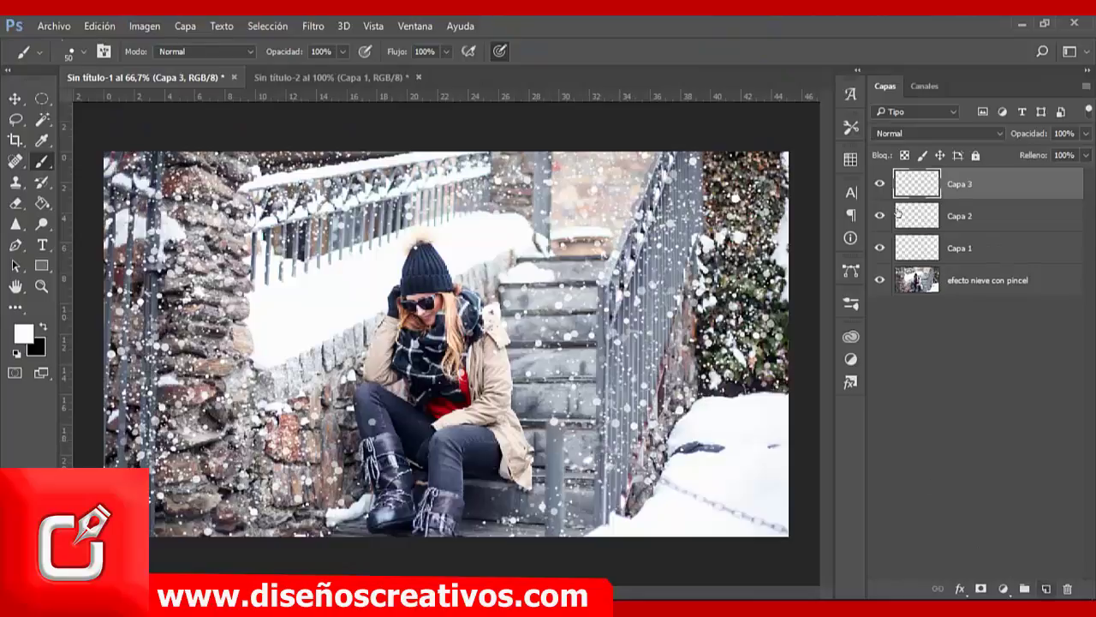
{"action": "left_click", "coordinate": [83, 54]}
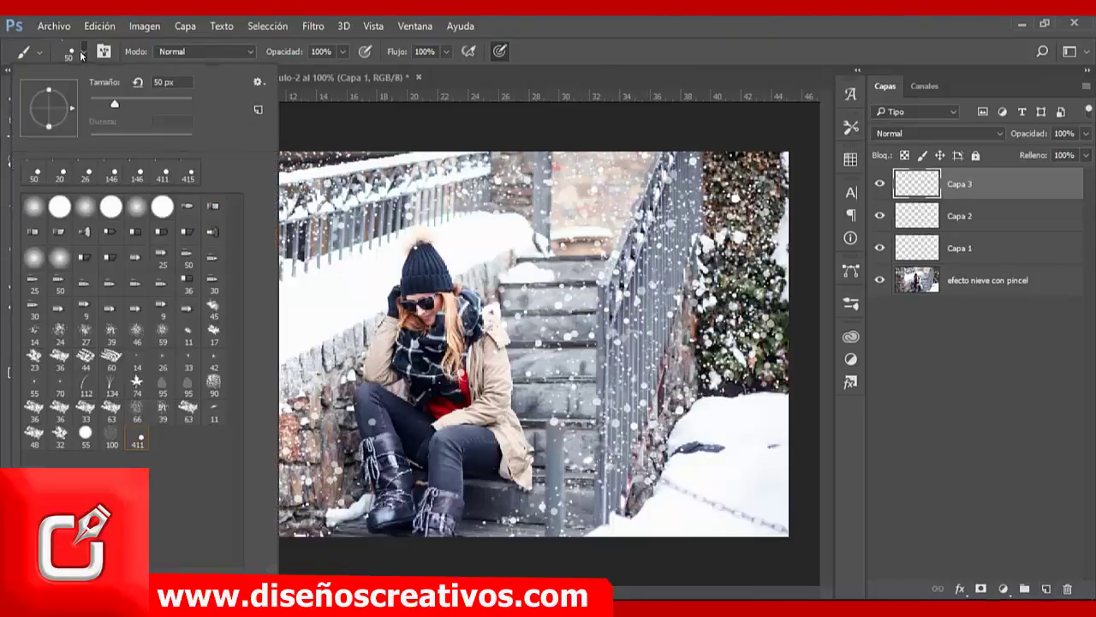
{"action": "double_click", "coordinate": [163, 81]}
{"action": "type", "text": "80"}
{"action": "left_click", "coordinate": [611, 43]}
{"action": "mouse_move", "coordinate": [244, 225]}
{"action": "left_mouse_down"}
{"action": "mouse_move", "coordinate": [243, 414]}
{"action": "mouse_move", "coordinate": [395, 424]}
{"action": "mouse_move", "coordinate": [673, 227]}
{"action": "mouse_move", "coordinate": [685, 304]}
{"action": "mouse_move", "coordinate": [655, 458]}
{"action": "left_mouse_up"}
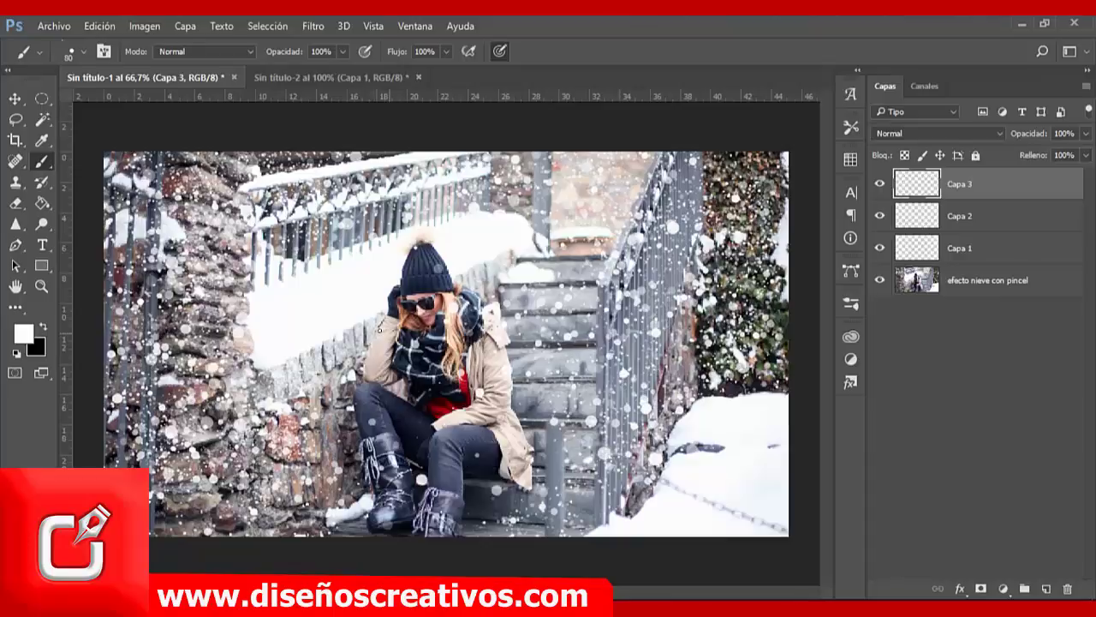
{"action": "left_click_drag", "start_coordinate": [422, 278], "coordinate": [329, 500]}
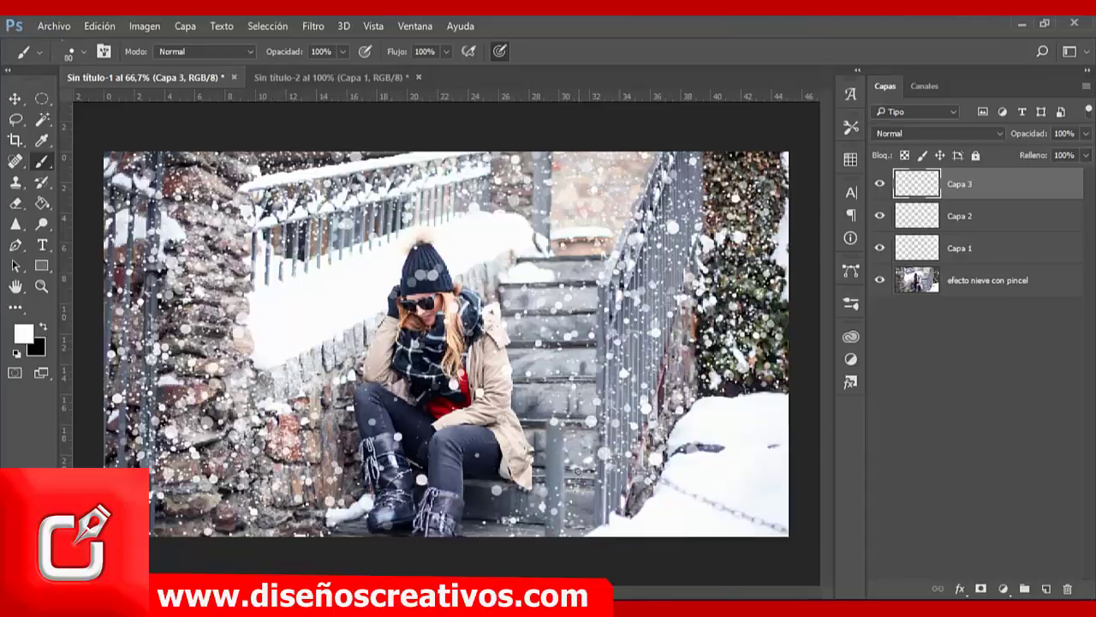
Step: Paint 120 px snow dots on a new Capa 4, then hide Capa 4 and Capa 3
{"action": "left_click", "coordinate": [1046, 589]}
{"action": "left_click", "coordinate": [83, 53]}
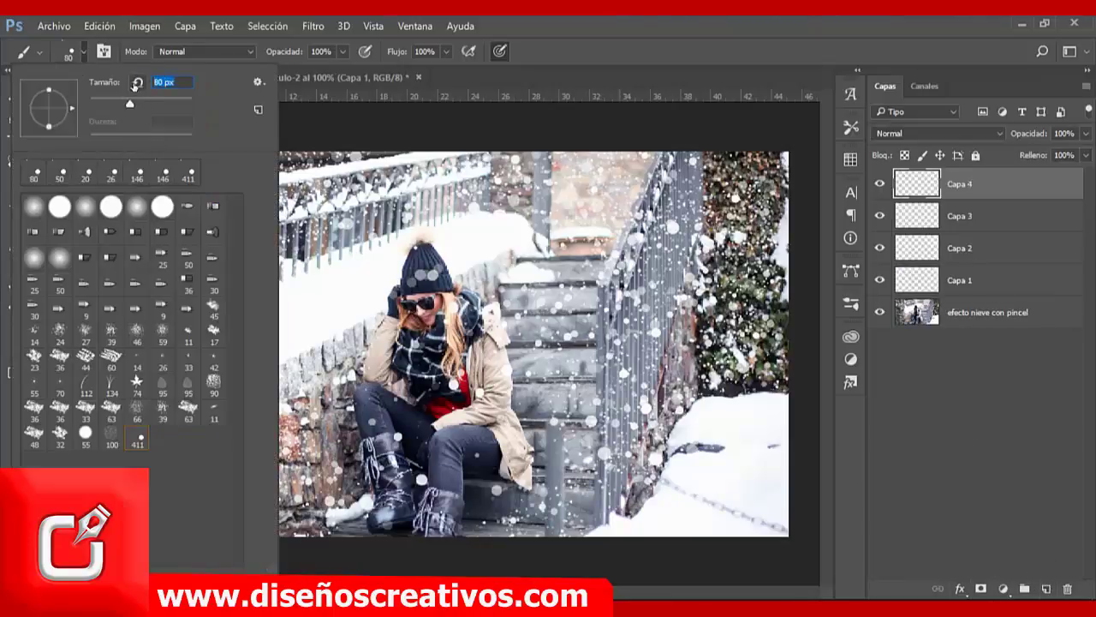
{"action": "type", "text": "120"}
{"action": "key", "text": "Return"}
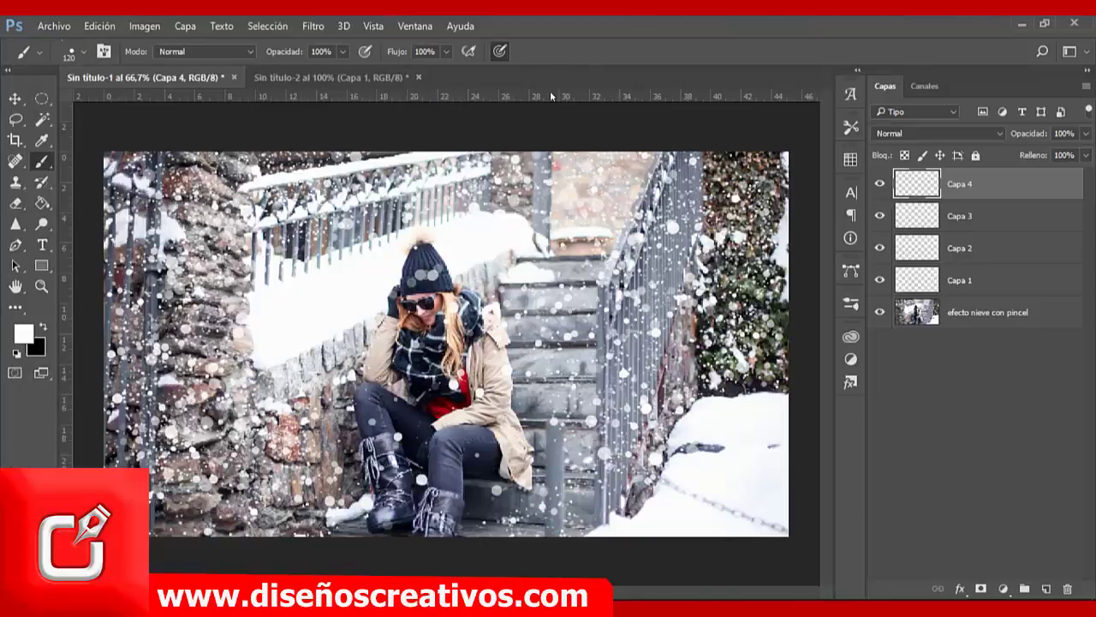
{"action": "left_click_drag", "start_coordinate": [171, 274], "coordinate": [505, 257]}
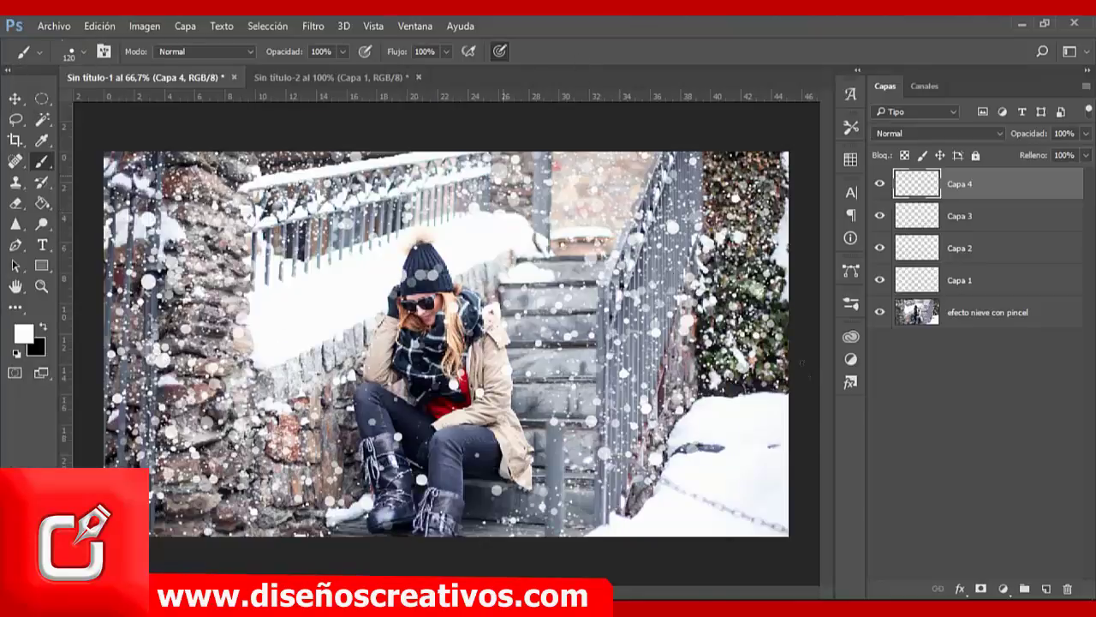
{"action": "left_click_drag", "start_coordinate": [514, 360], "coordinate": [223, 368]}
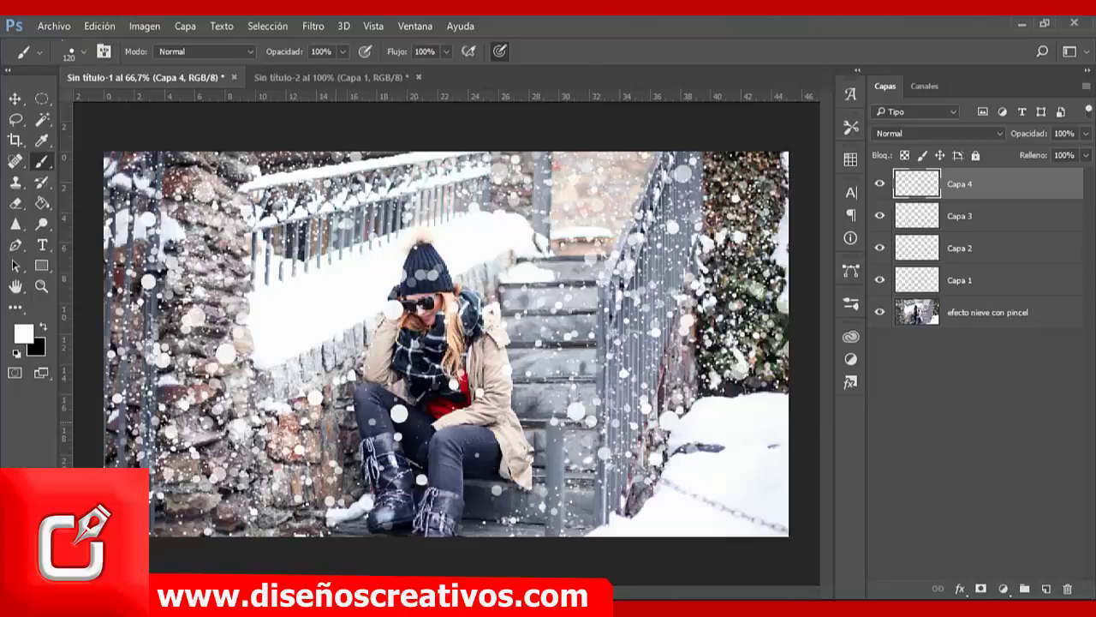
{"action": "left_click_drag", "start_coordinate": [570, 463], "coordinate": [493, 510]}
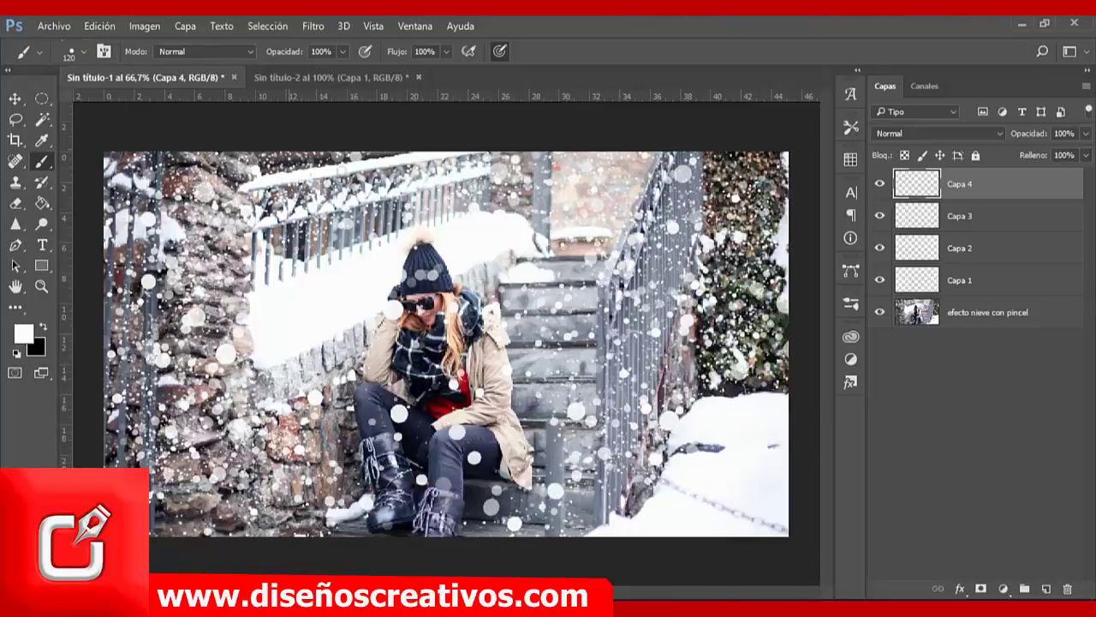
{"action": "left_click", "coordinate": [244, 538]}
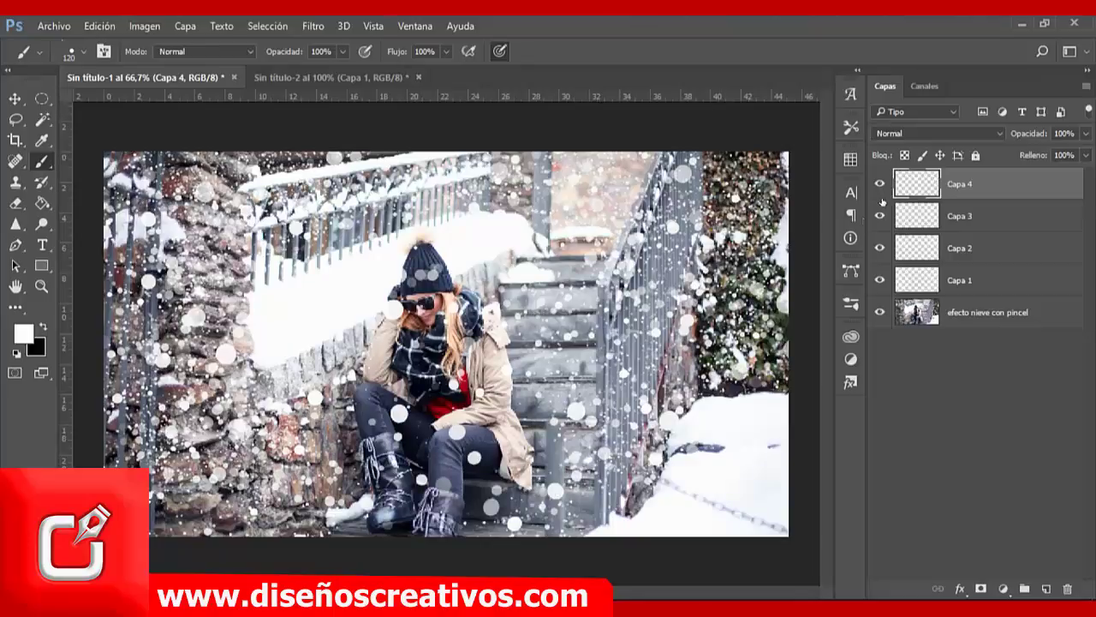
{"action": "left_click_drag", "start_coordinate": [880, 184], "coordinate": [874, 224]}
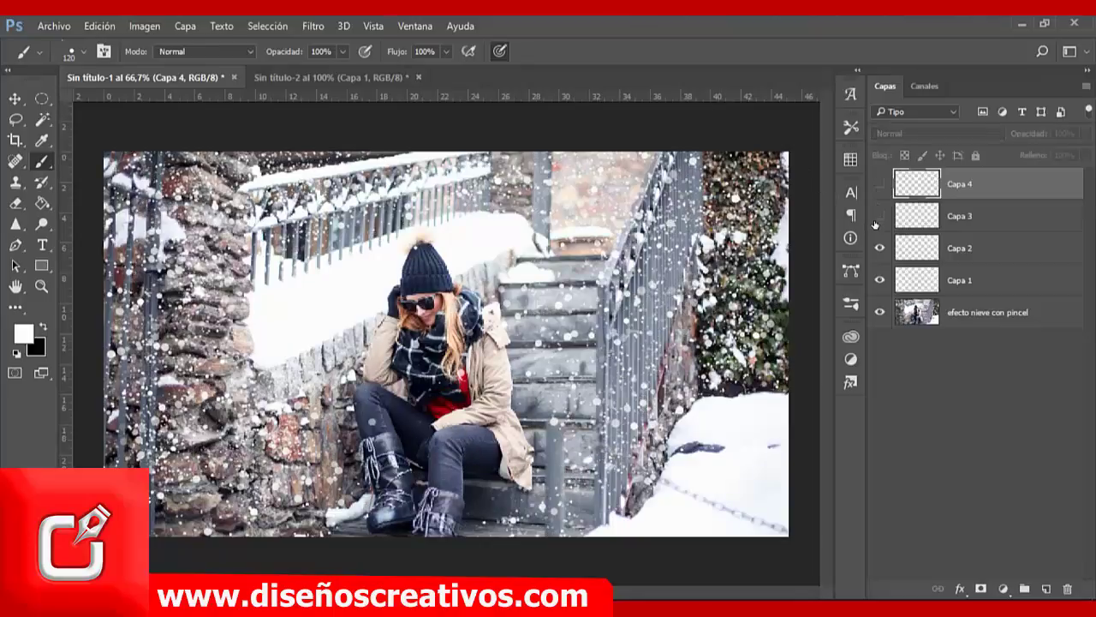
Step: Hide Capa 2 and soften Capa 1's snow with a 2 px Gaussian blur
{"action": "left_click", "coordinate": [879, 247]}
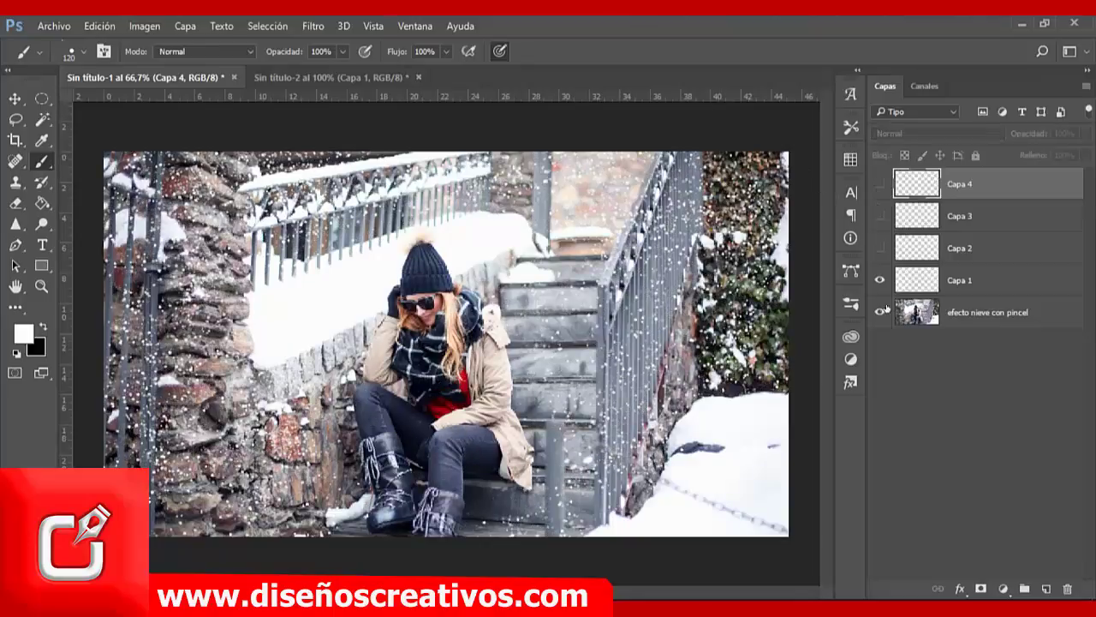
{"action": "left_click", "coordinate": [941, 282]}
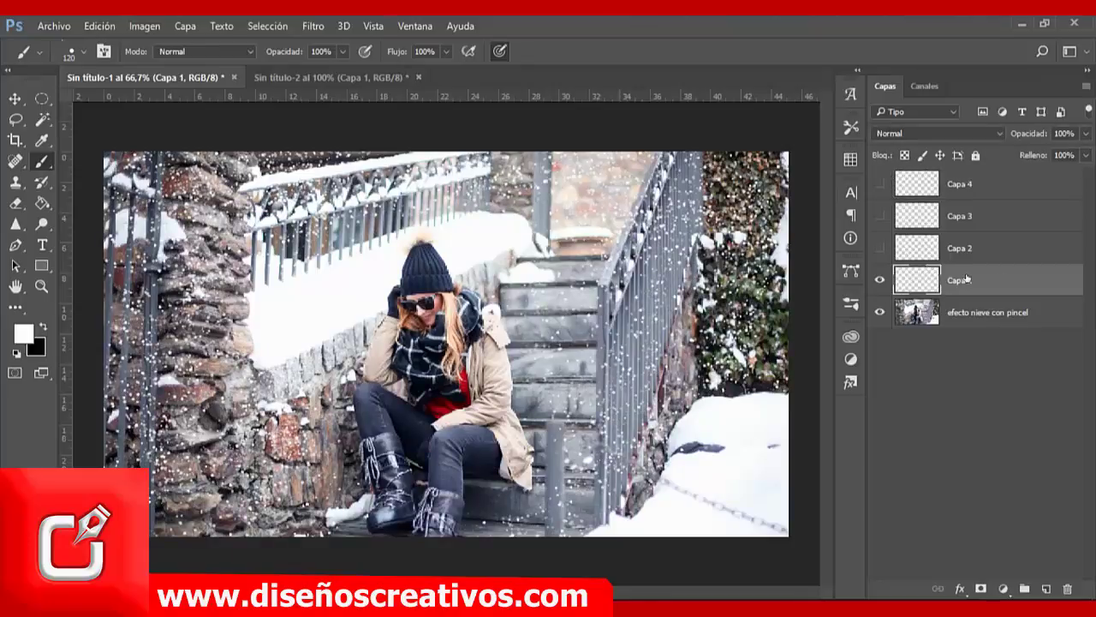
{"action": "left_click", "coordinate": [315, 26]}
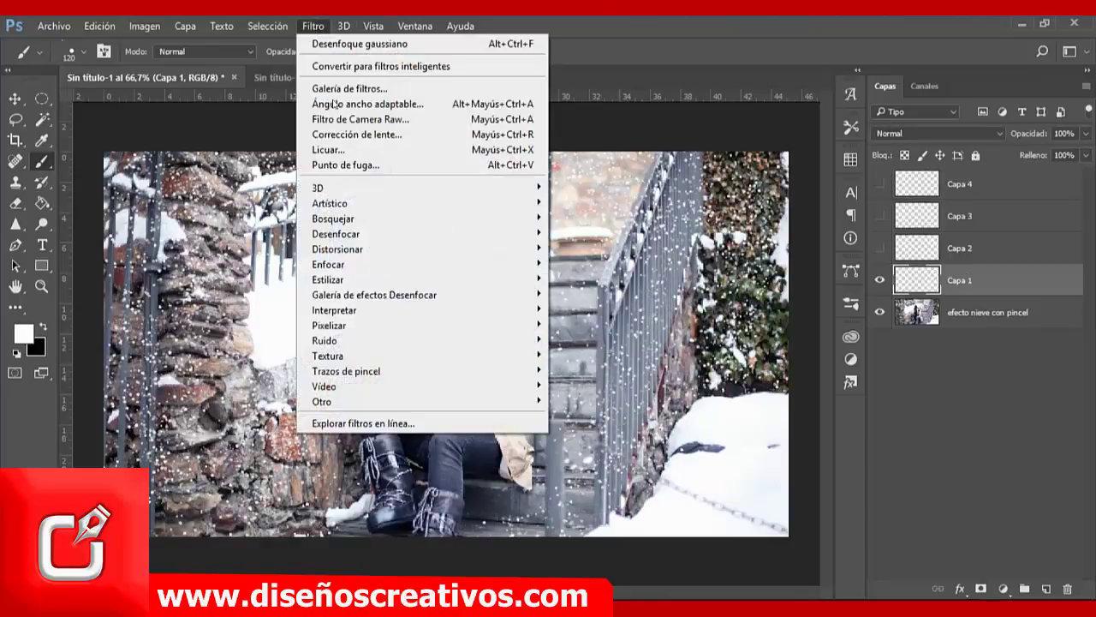
{"action": "mouse_move", "coordinate": [336, 234]}
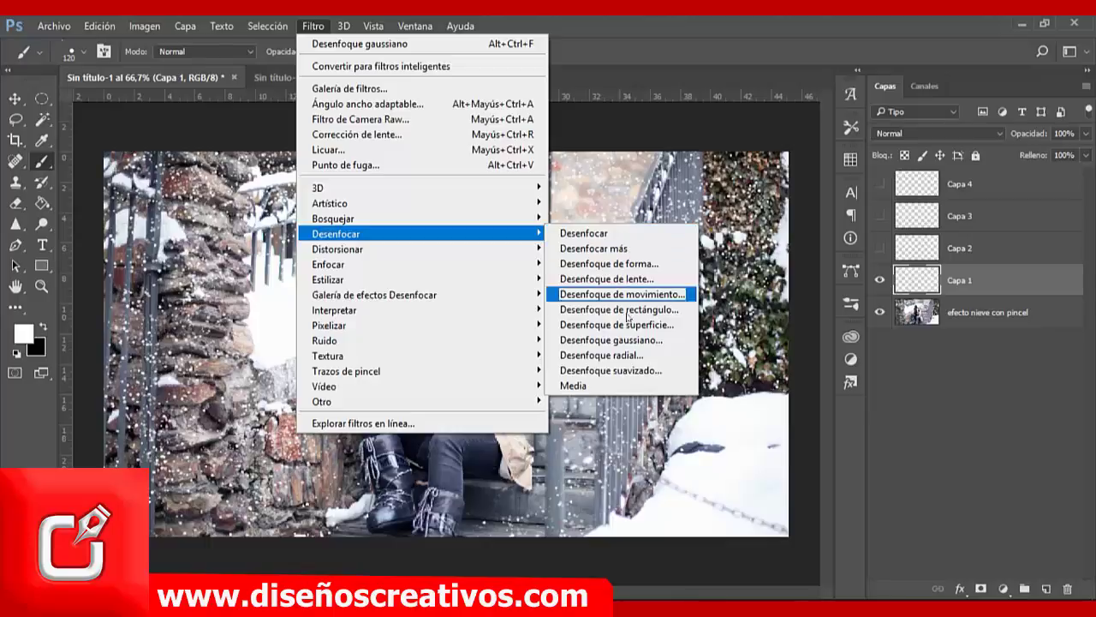
{"action": "left_click", "coordinate": [641, 340]}
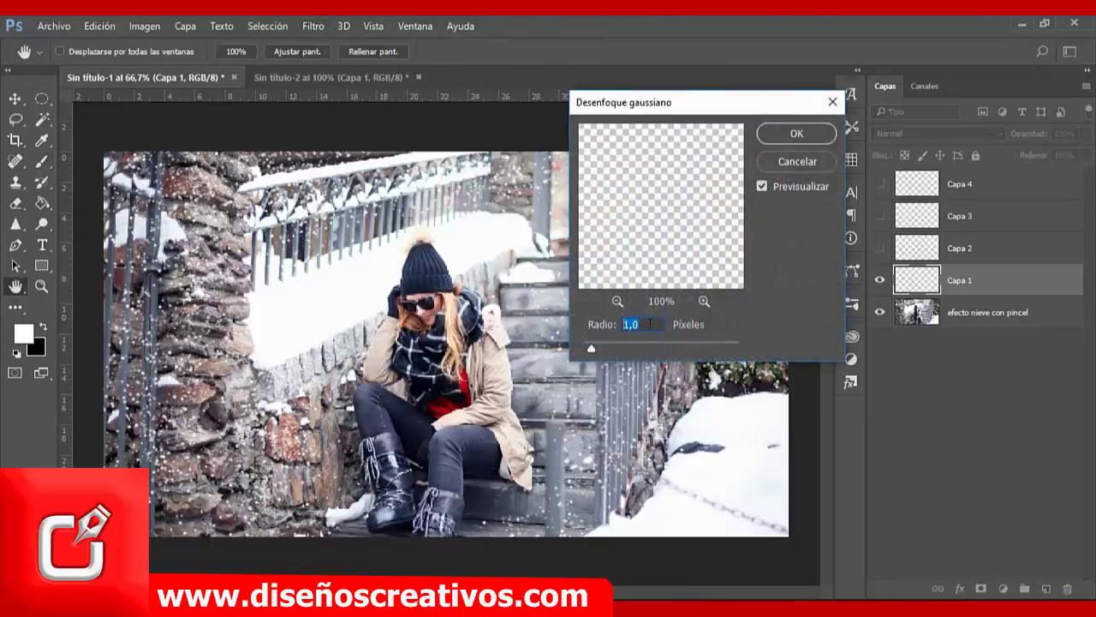
{"action": "type", "text": "2"}
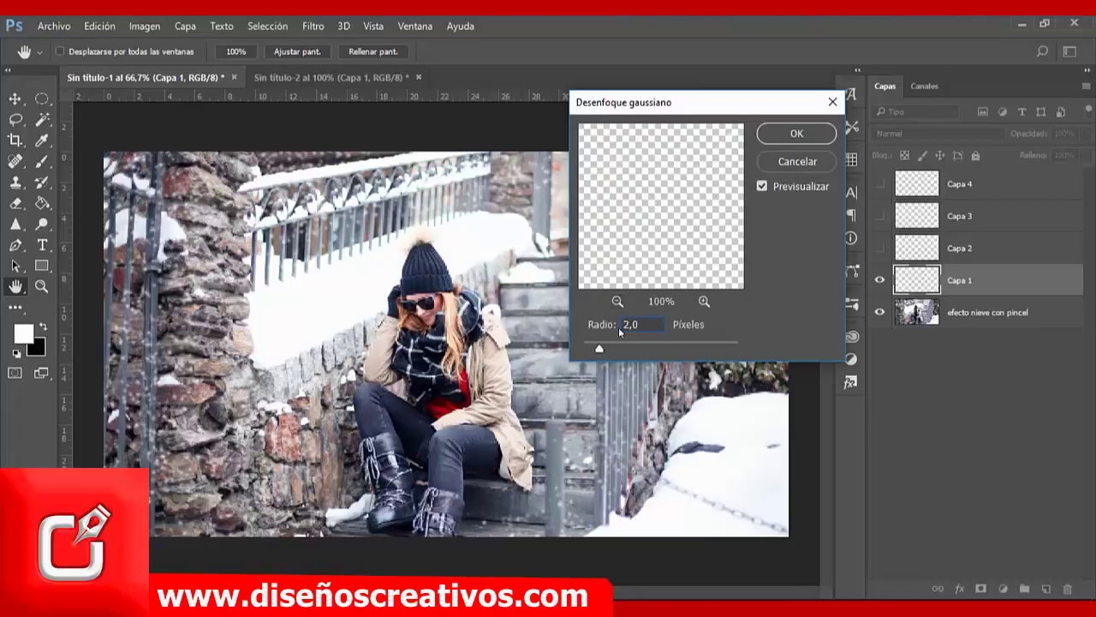
{"action": "left_click", "coordinate": [797, 133]}
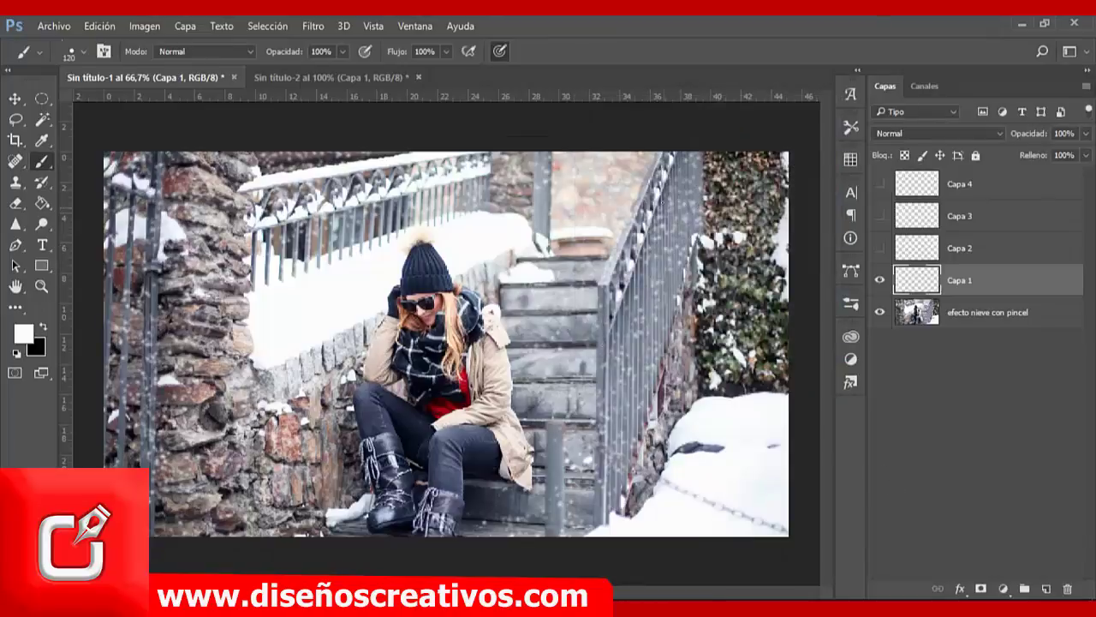
Step: Show Capa 2 again and soften its snow with a 1,8 px Gaussian blur
{"action": "left_click", "coordinate": [878, 248]}
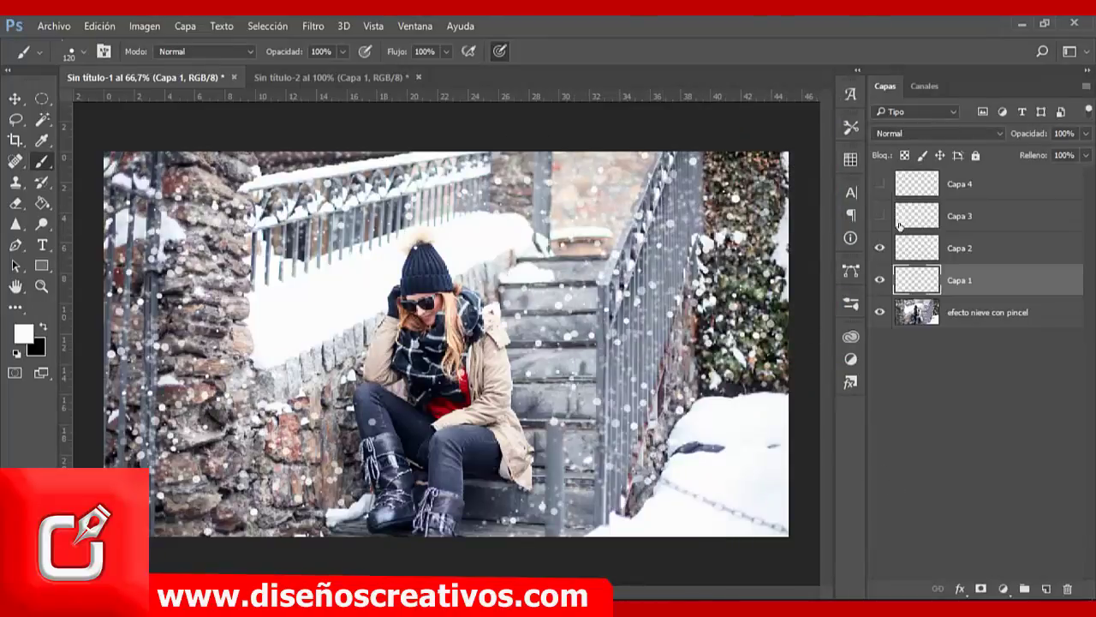
{"action": "left_click", "coordinate": [918, 247]}
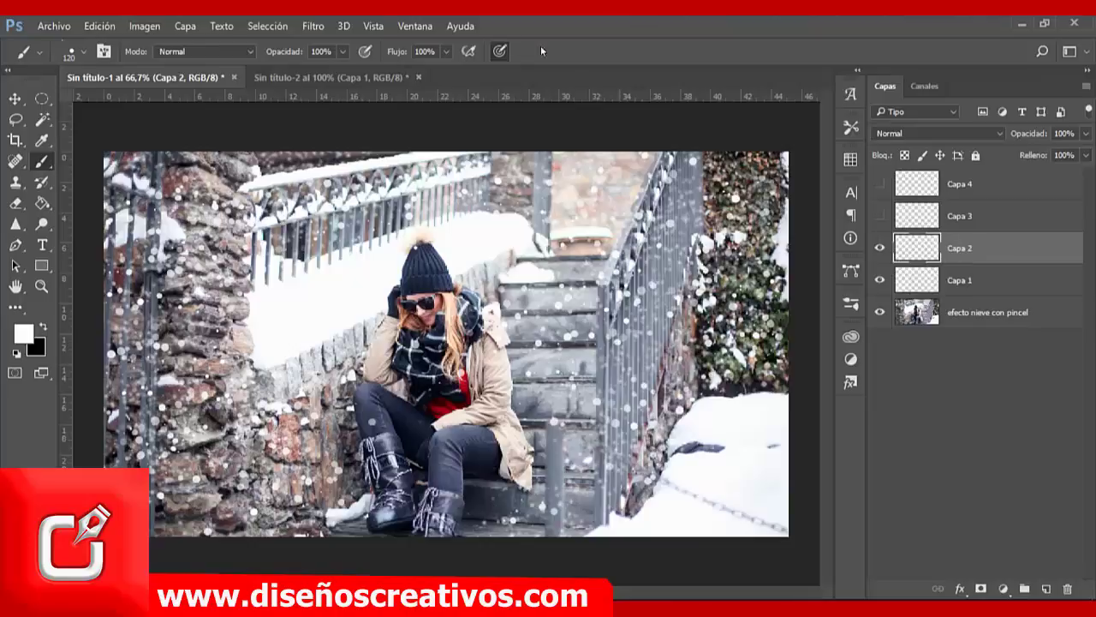
{"action": "left_click", "coordinate": [318, 26]}
{"action": "mouse_move", "coordinate": [335, 234]}
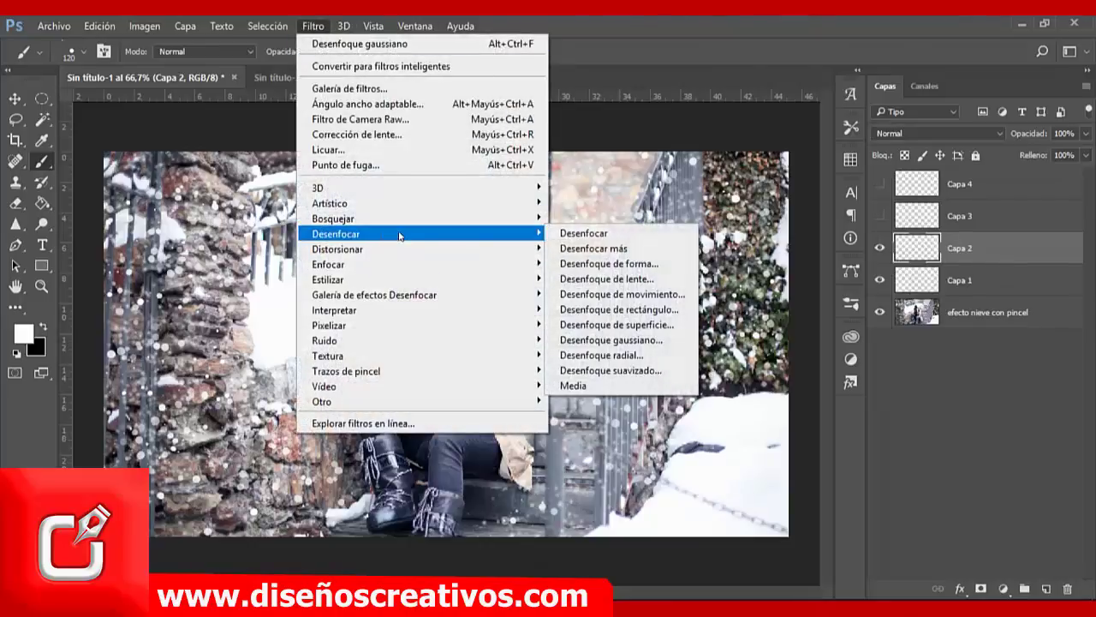
{"action": "left_click", "coordinate": [634, 339]}
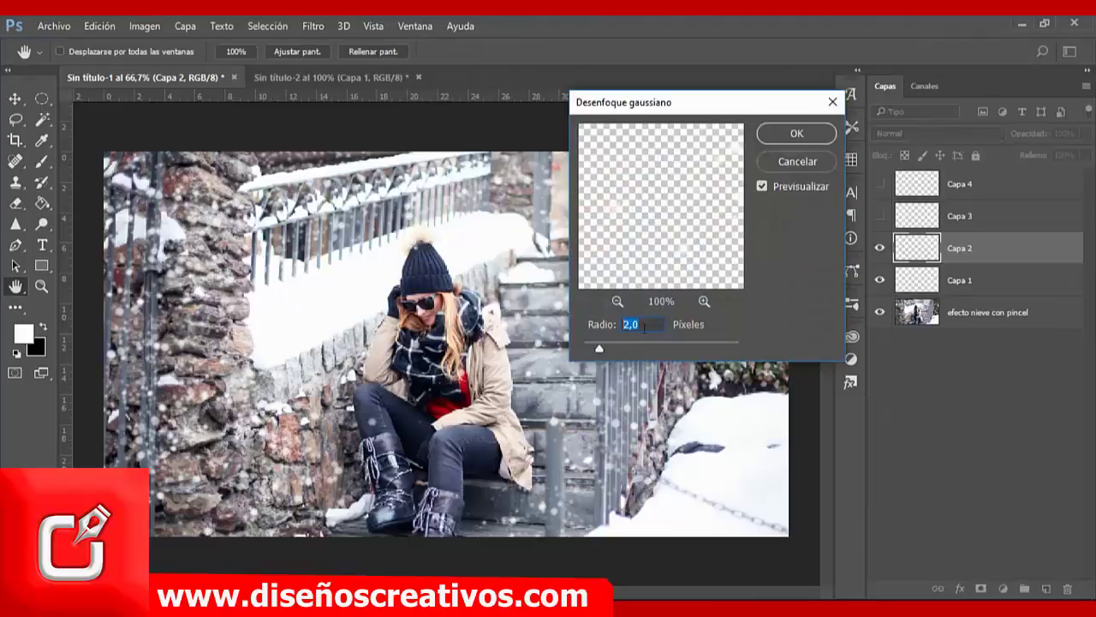
{"action": "type", "text": "1,8"}
{"action": "left_click", "coordinate": [794, 135]}
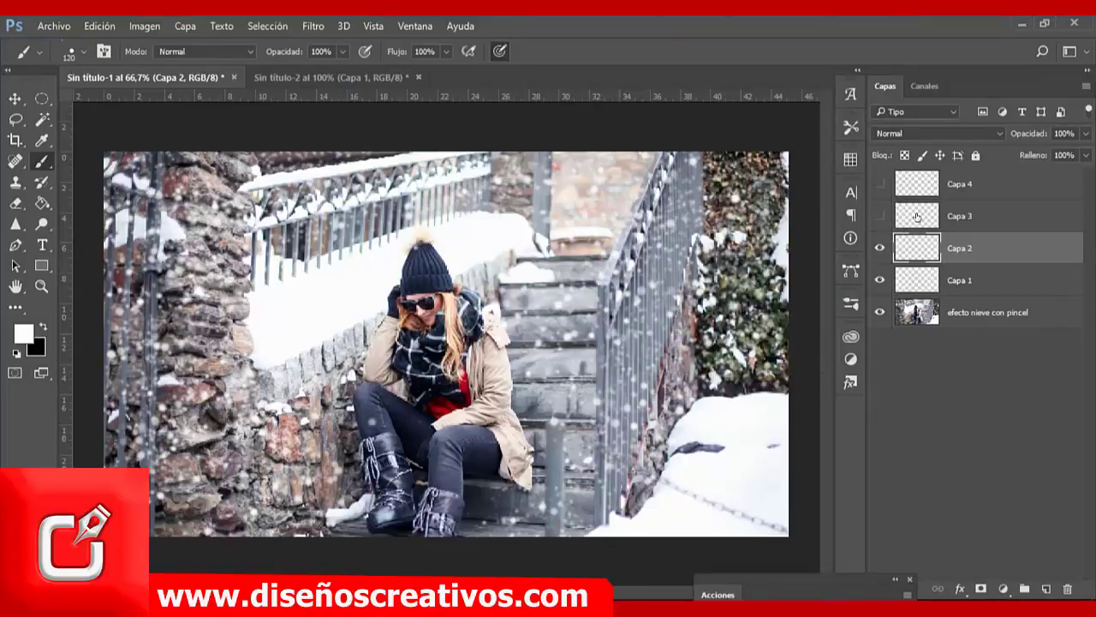
Step: Show Capa 3 and streak its snow with a 60°, 10 px motion blur
{"action": "left_click", "coordinate": [879, 216]}
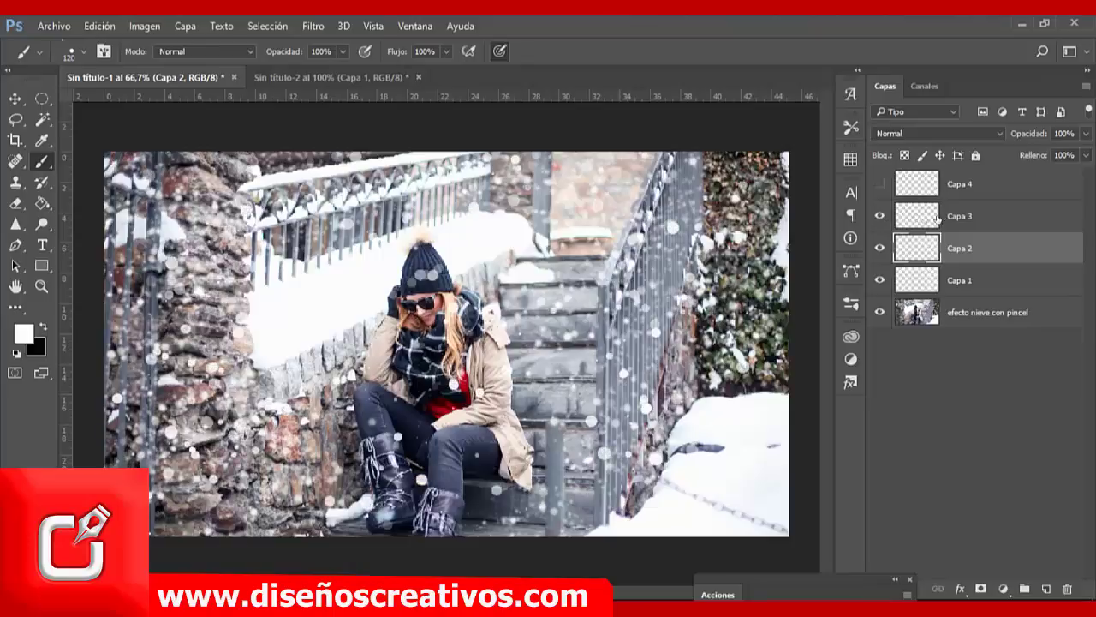
{"action": "left_click", "coordinate": [902, 220]}
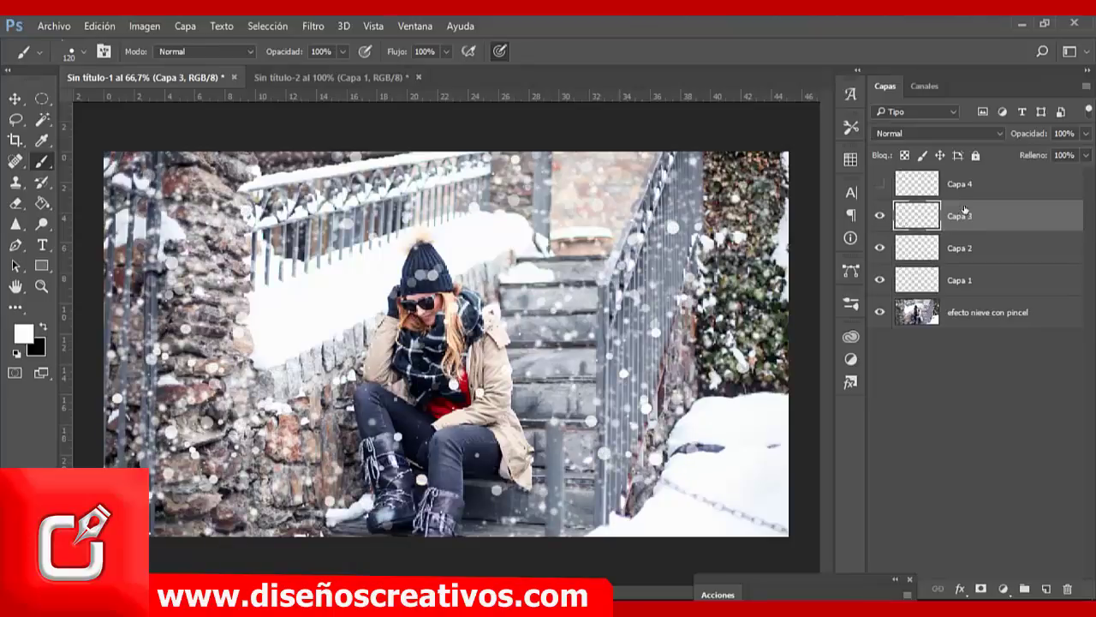
{"action": "left_click", "coordinate": [314, 26]}
{"action": "mouse_move", "coordinate": [335, 234]}
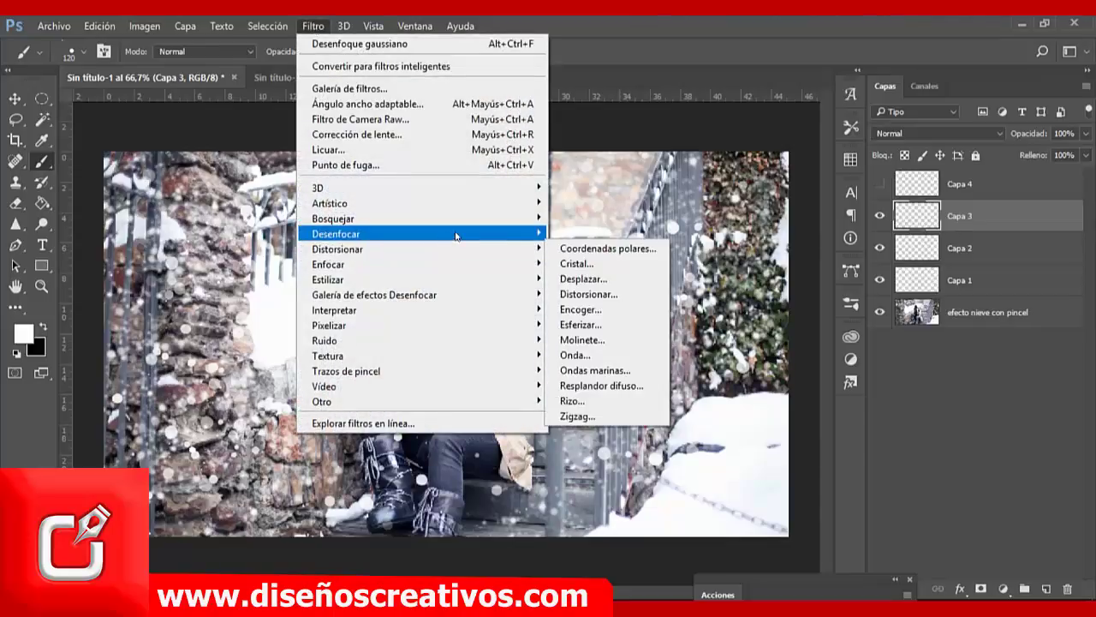
{"action": "left_click", "coordinate": [618, 294]}
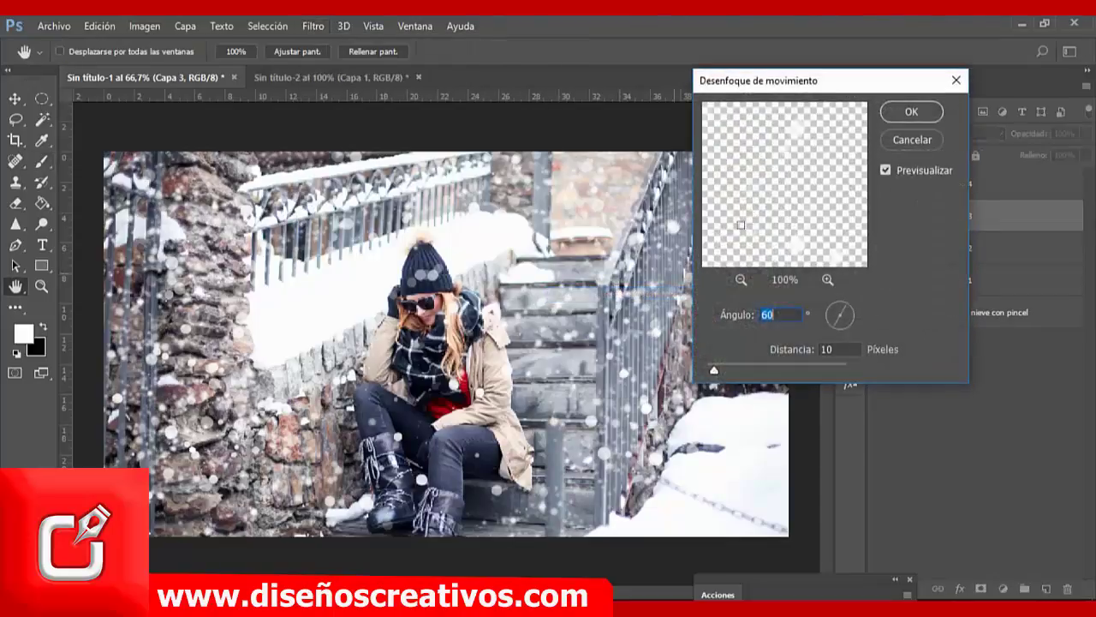
{"action": "left_click_drag", "start_coordinate": [831, 85], "coordinate": [692, 120]}
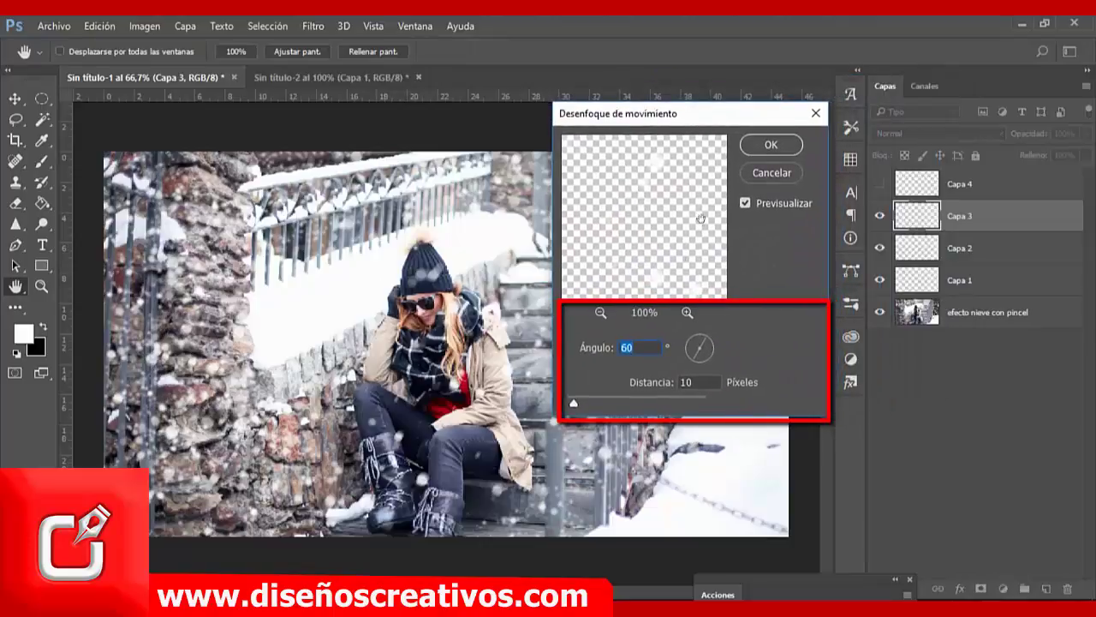
{"action": "double_click", "coordinate": [644, 345]}
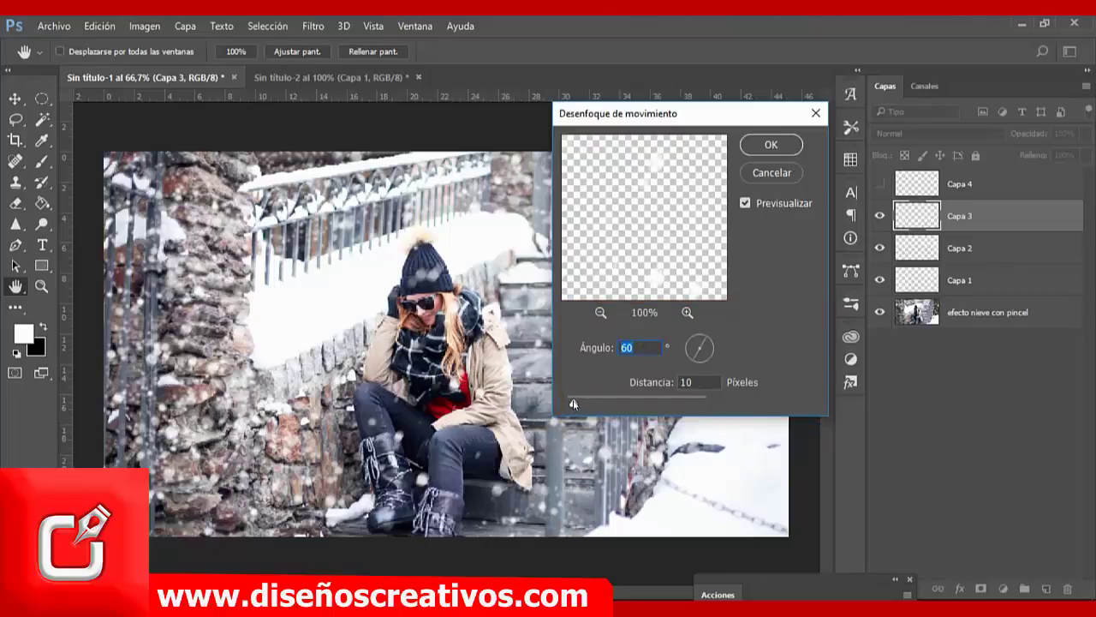
{"action": "mouse_move", "coordinate": [573, 404]}
{"action": "left_mouse_down"}
{"action": "mouse_move", "coordinate": [585, 403]}
{"action": "mouse_move", "coordinate": [573, 405]}
{"action": "left_mouse_up"}
{"action": "type", "text": "10"}
{"action": "left_click", "coordinate": [787, 145]}
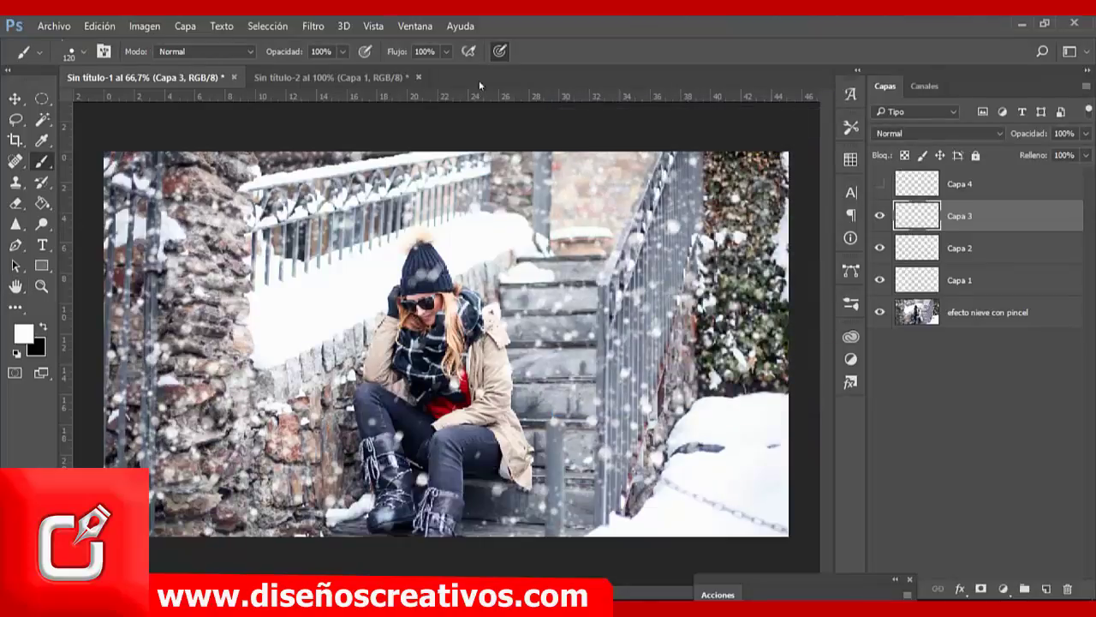
Step: Soften Capa 3 further with a 1,5 px Gaussian blur
{"action": "left_click", "coordinate": [313, 26]}
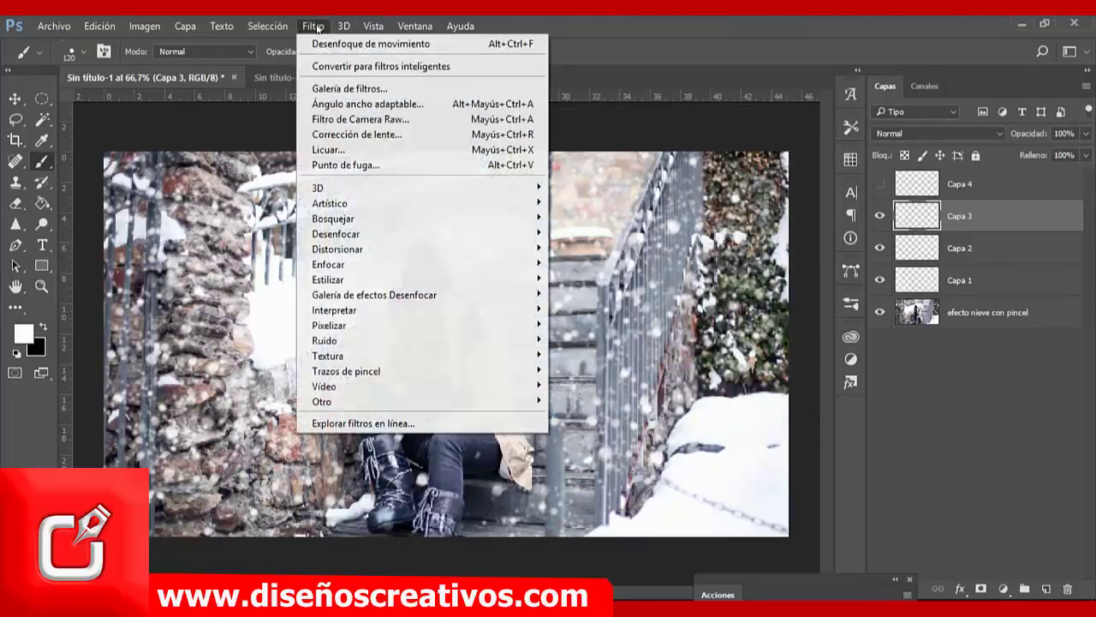
{"action": "mouse_move", "coordinate": [335, 233]}
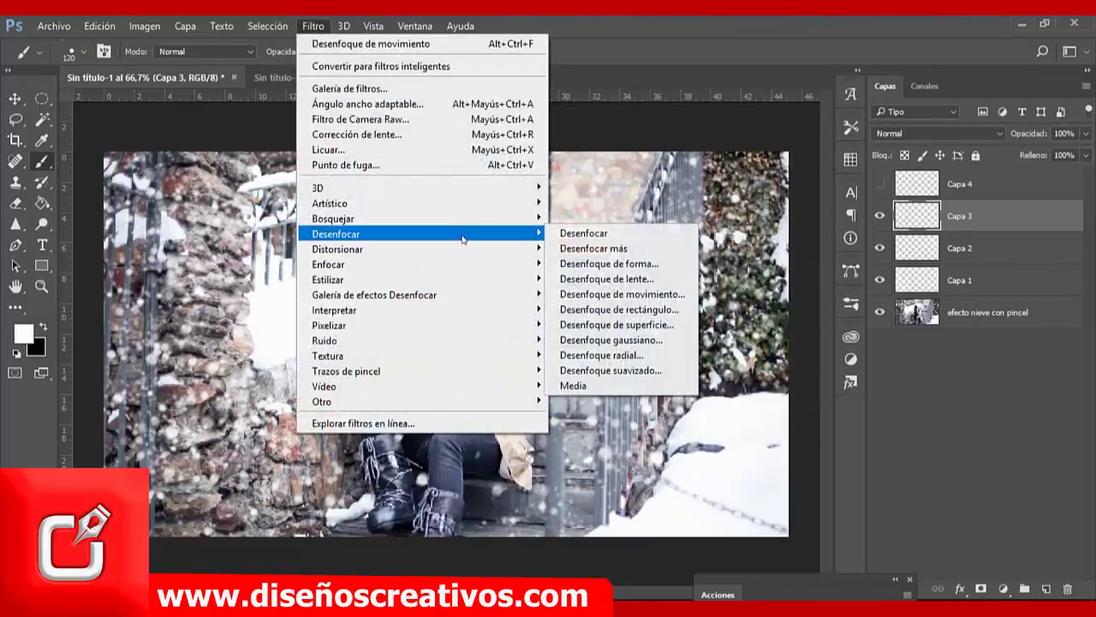
{"action": "left_click", "coordinate": [587, 339]}
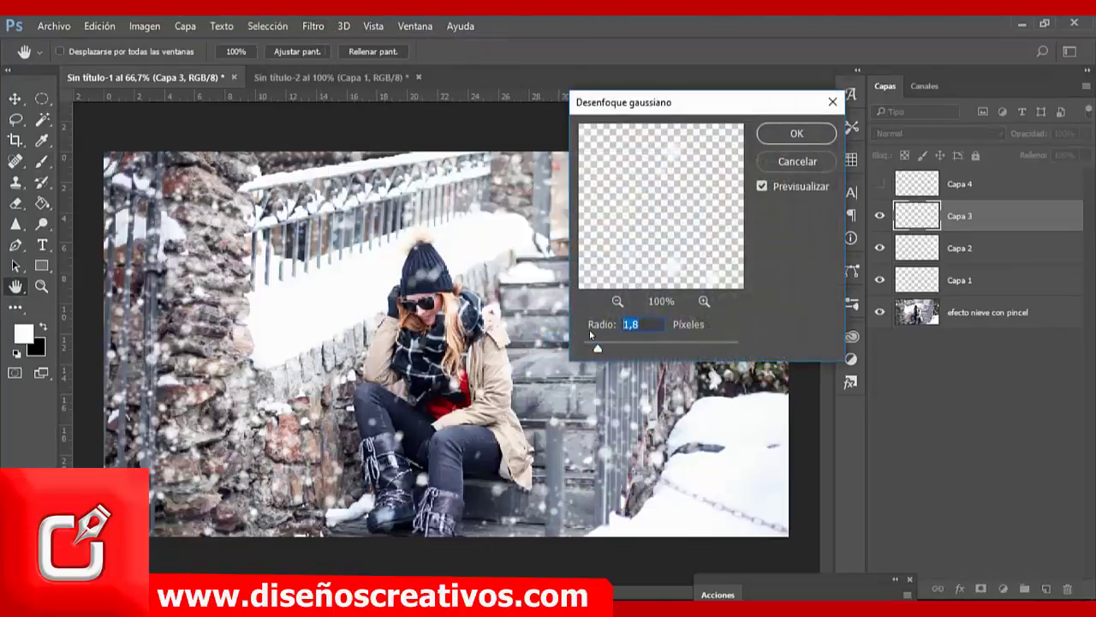
{"action": "type", "text": "1,5"}
{"action": "left_click", "coordinate": [797, 134]}
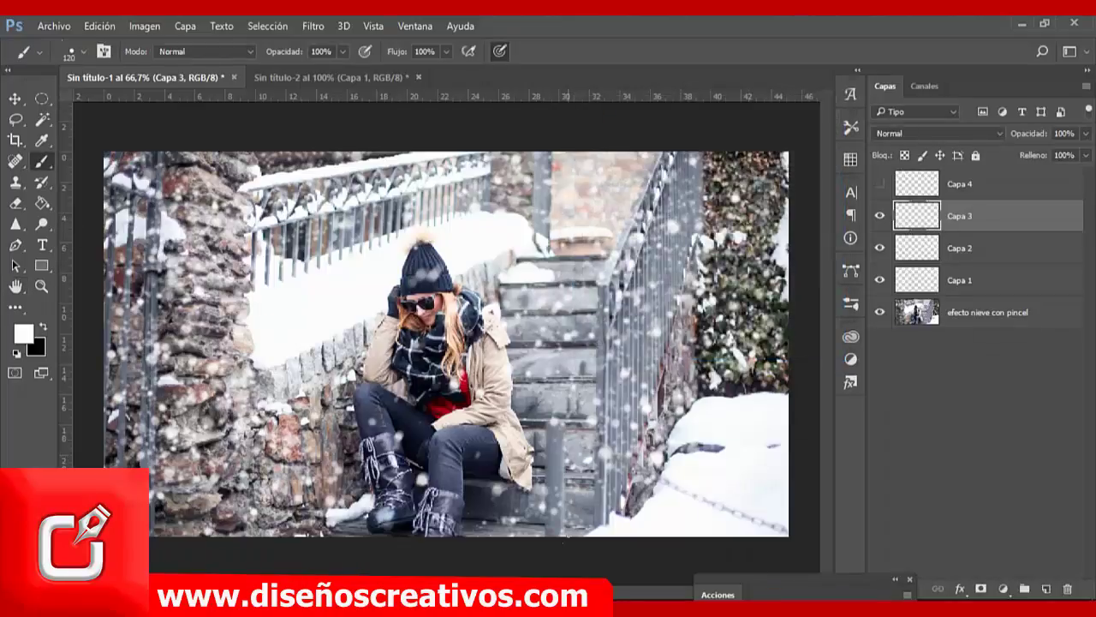
Step: Show Capa 4 and apply the same 60° motion blur to its snowflakes
{"action": "left_click", "coordinate": [915, 185]}
{"action": "left_click", "coordinate": [879, 185]}
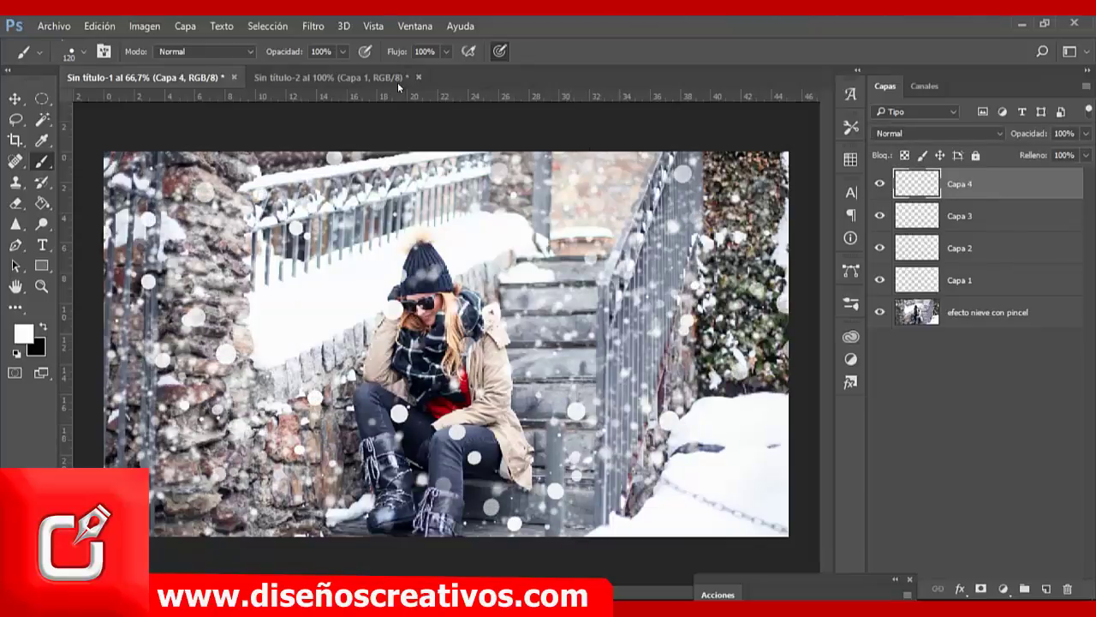
{"action": "left_click", "coordinate": [314, 26]}
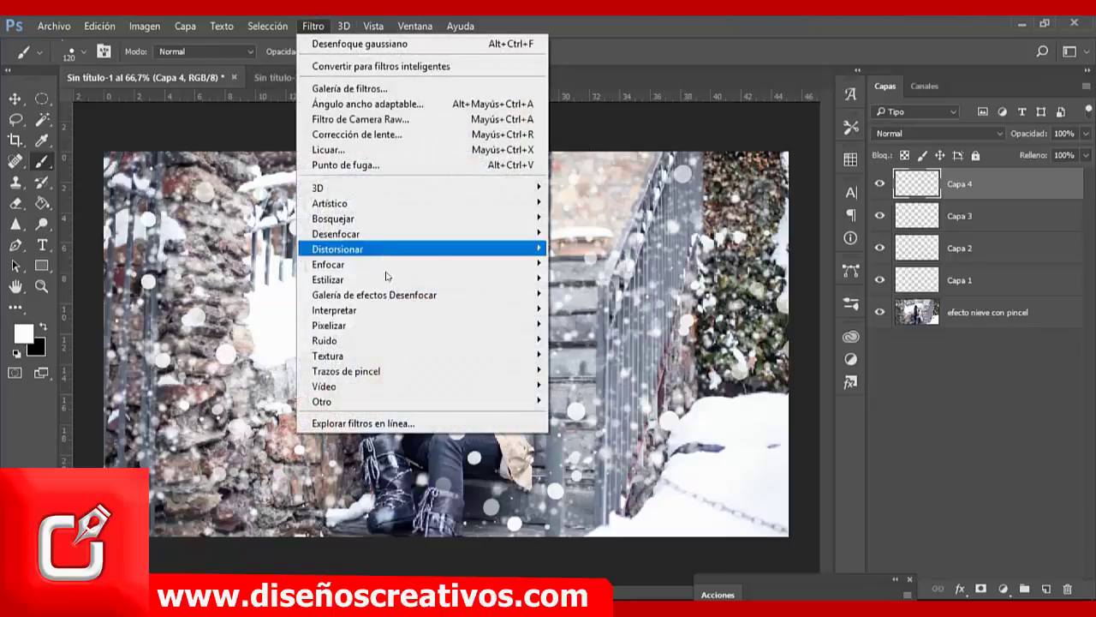
{"action": "mouse_move", "coordinate": [336, 234]}
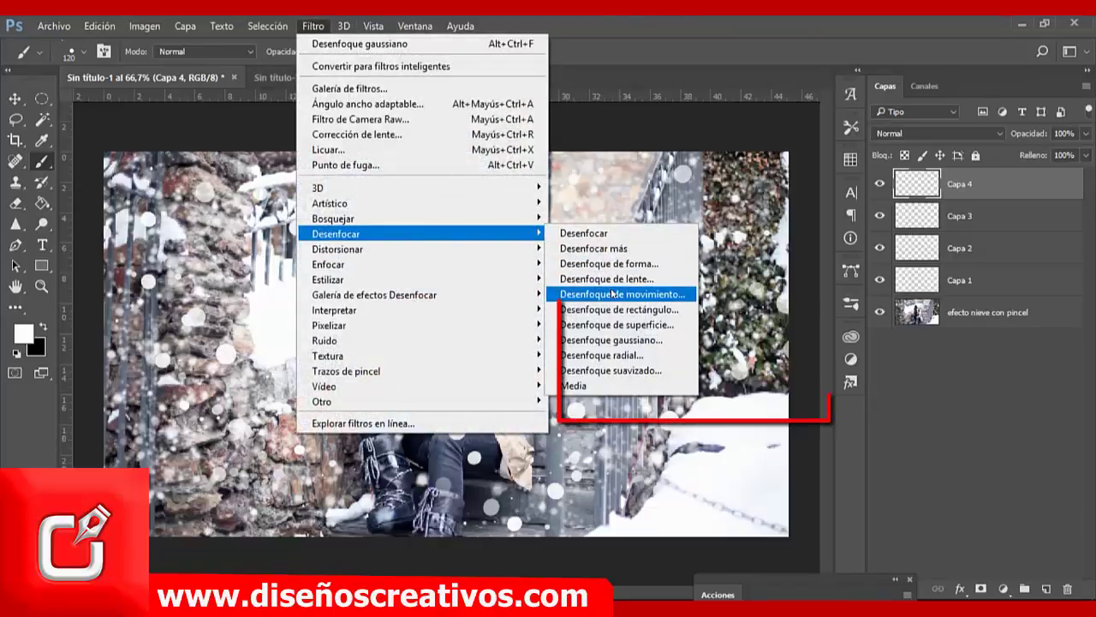
{"action": "left_click", "coordinate": [614, 294]}
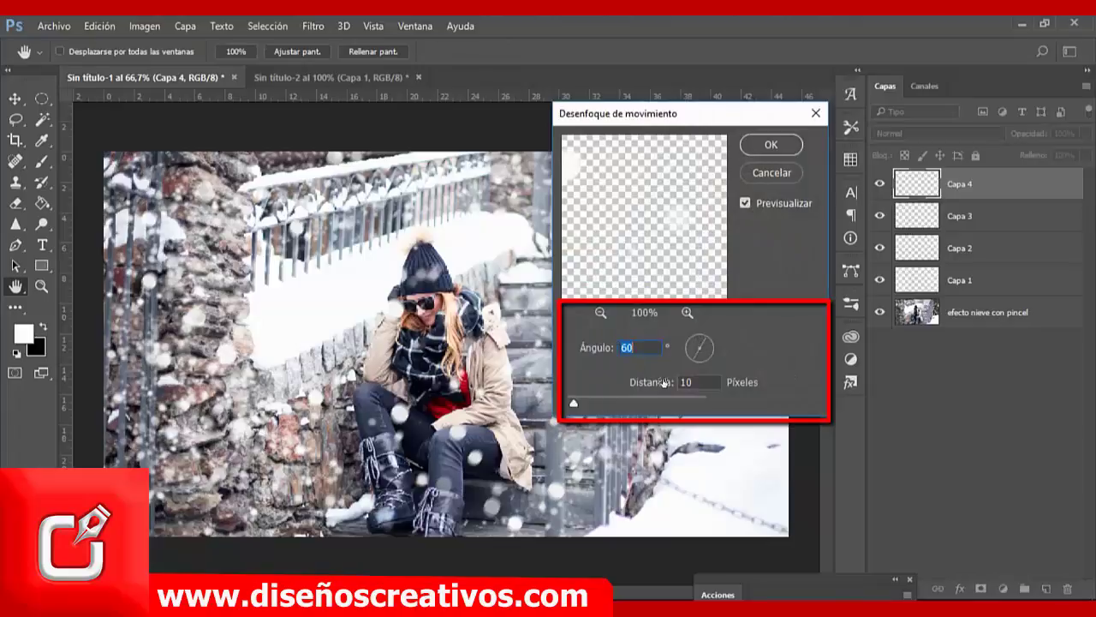
{"action": "left_click", "coordinate": [771, 146]}
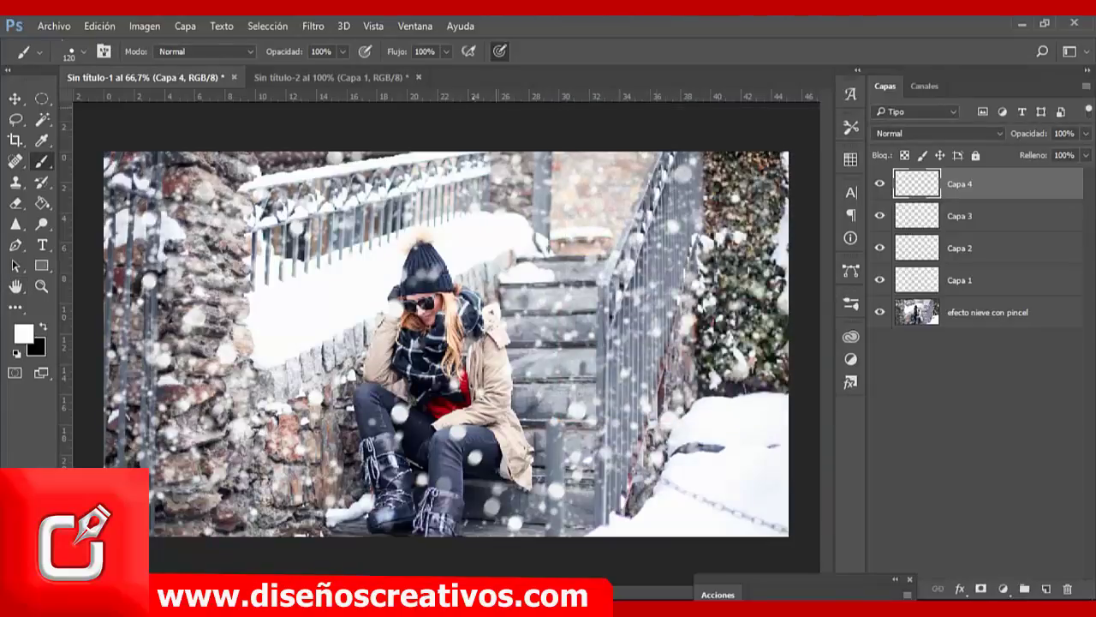
Step: Soften Capa 4 with a 1 px Gaussian blur
{"action": "left_click", "coordinate": [316, 27]}
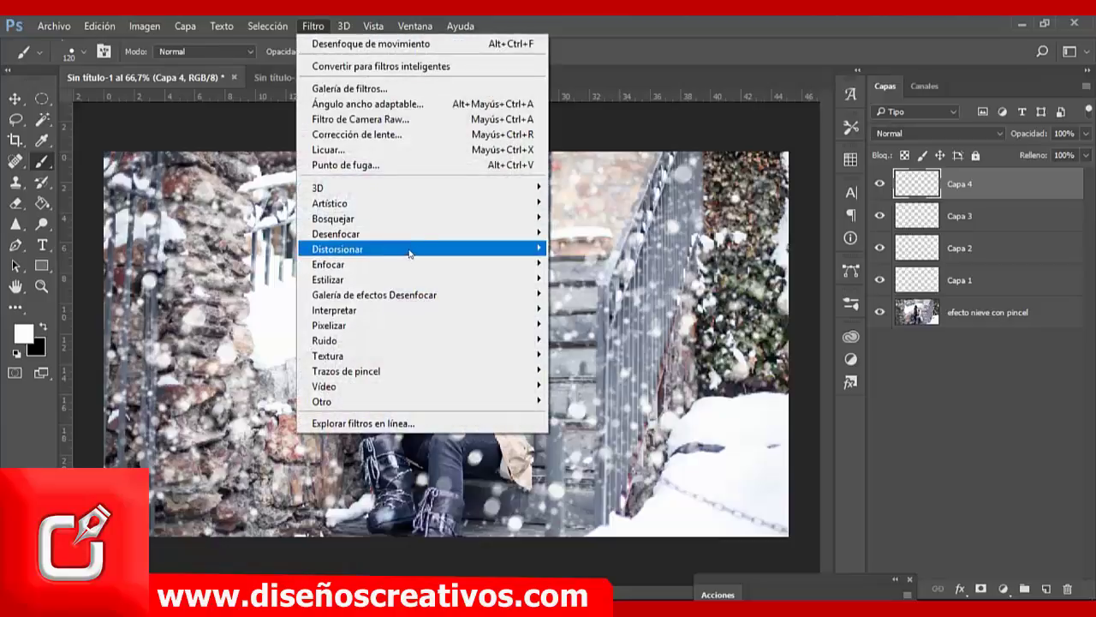
{"action": "mouse_move", "coordinate": [335, 234]}
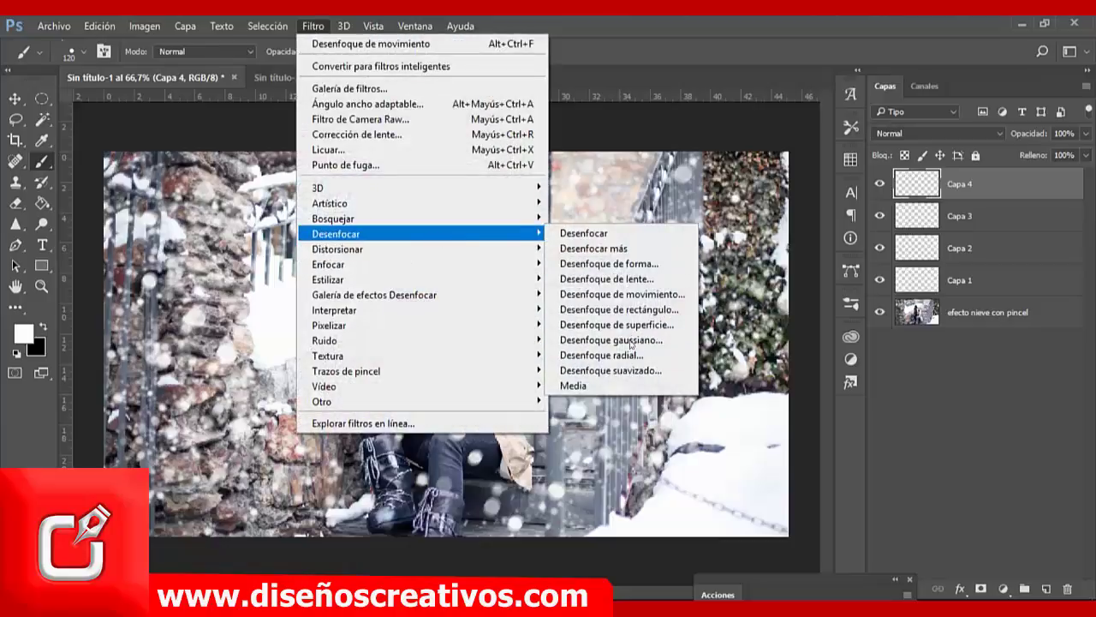
{"action": "left_click", "coordinate": [629, 341]}
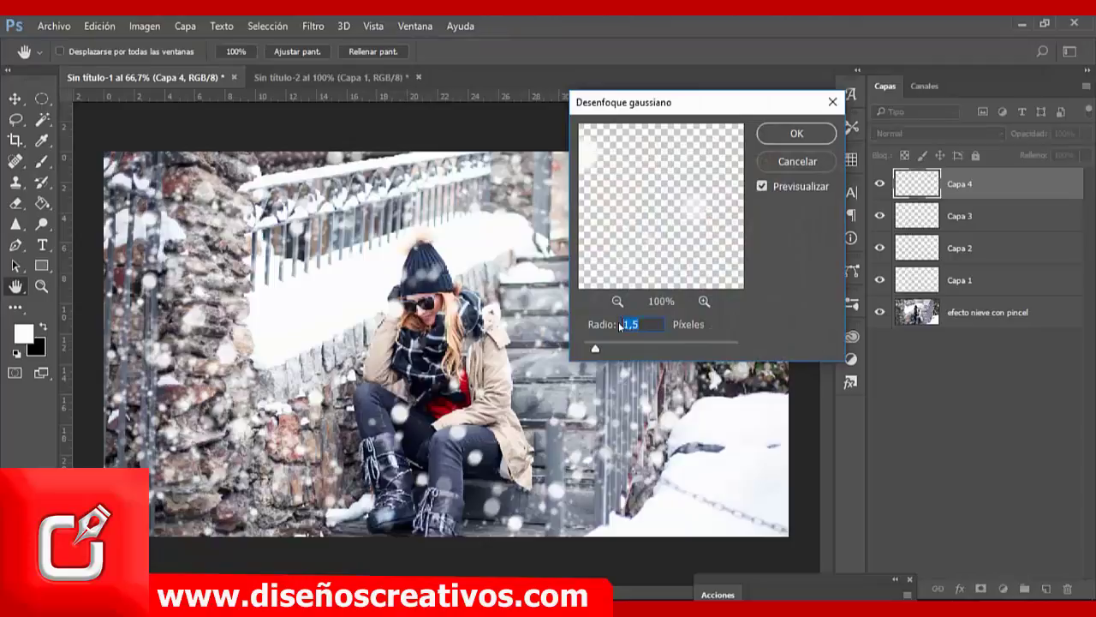
{"action": "type", "text": "1"}
{"action": "left_click", "coordinate": [798, 133]}
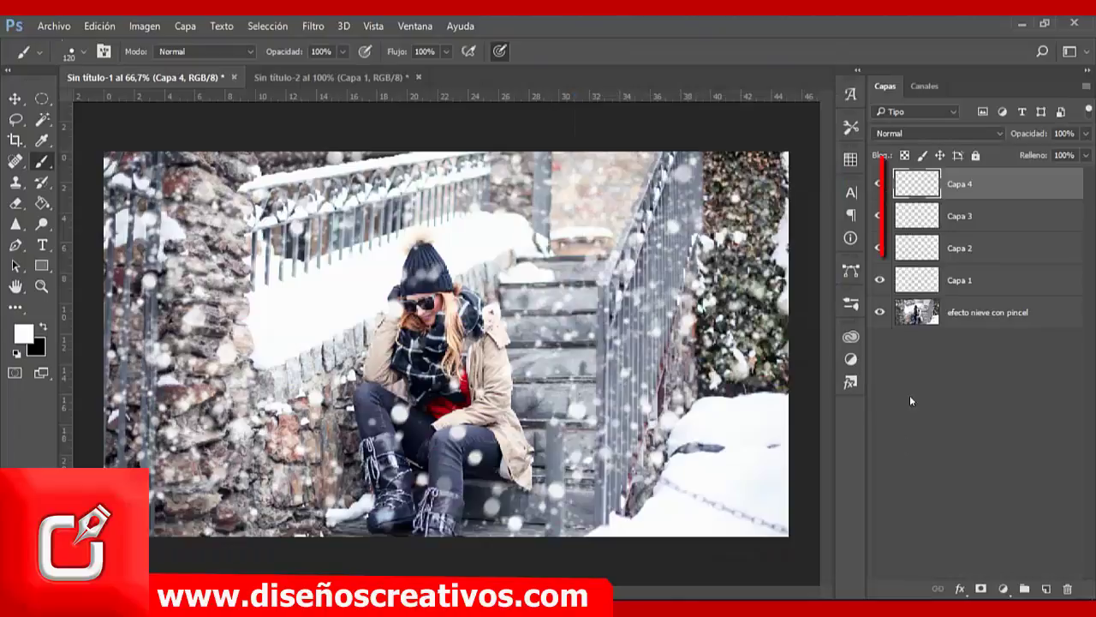
Step: Group Capa 1–4 as 'nieve', then toggle the group off and on to compare
{"action": "left_click", "coordinate": [994, 280], "text": "shift"}
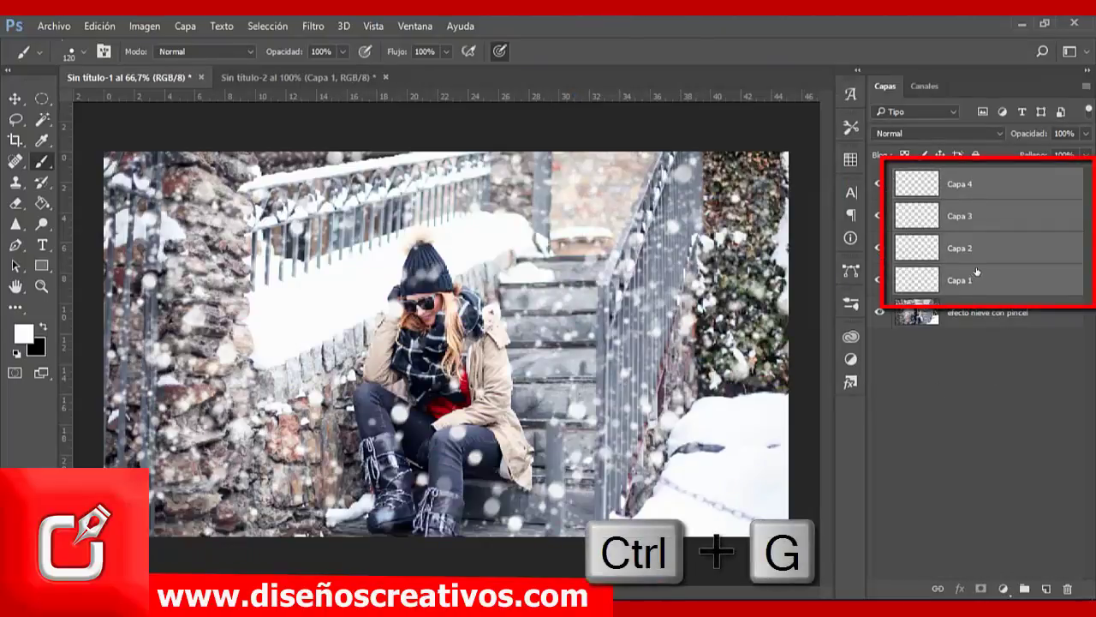
{"action": "key", "text": "ctrl+g"}
{"action": "double_click", "coordinate": [940, 177]}
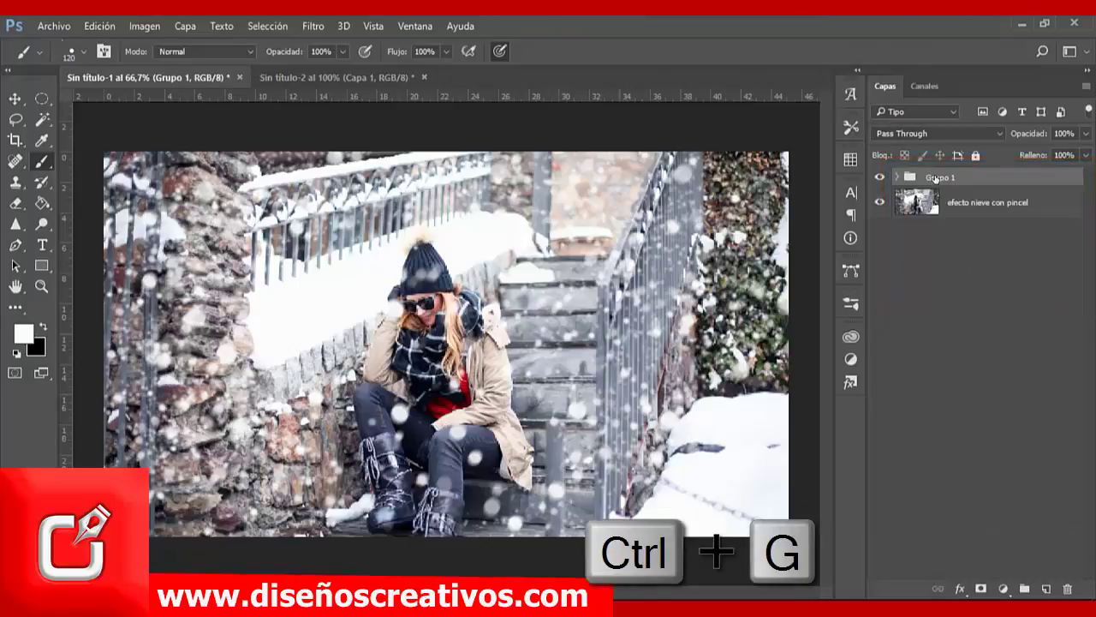
{"action": "type", "text": "n"}
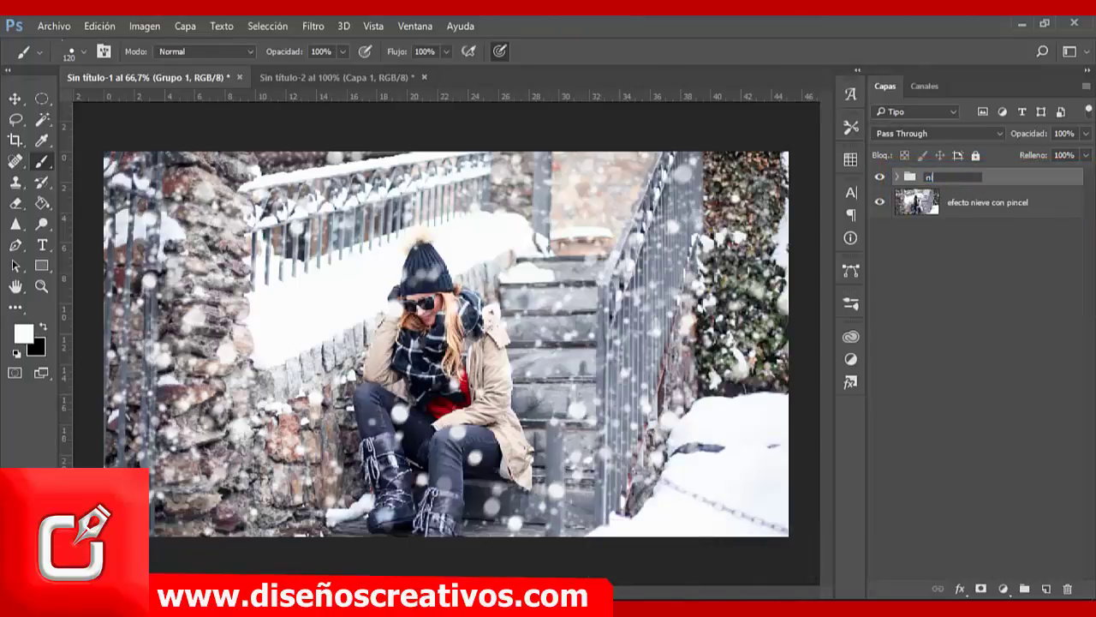
{"action": "key", "text": "Return"}
{"action": "left_click", "coordinate": [905, 227]}
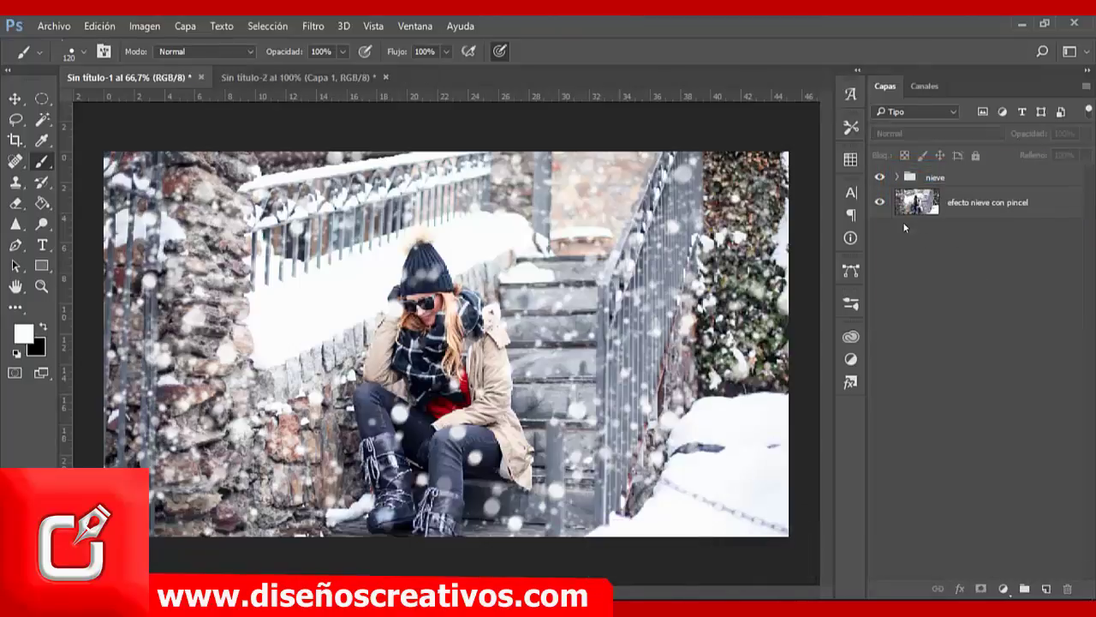
{"action": "left_click", "coordinate": [880, 177]}
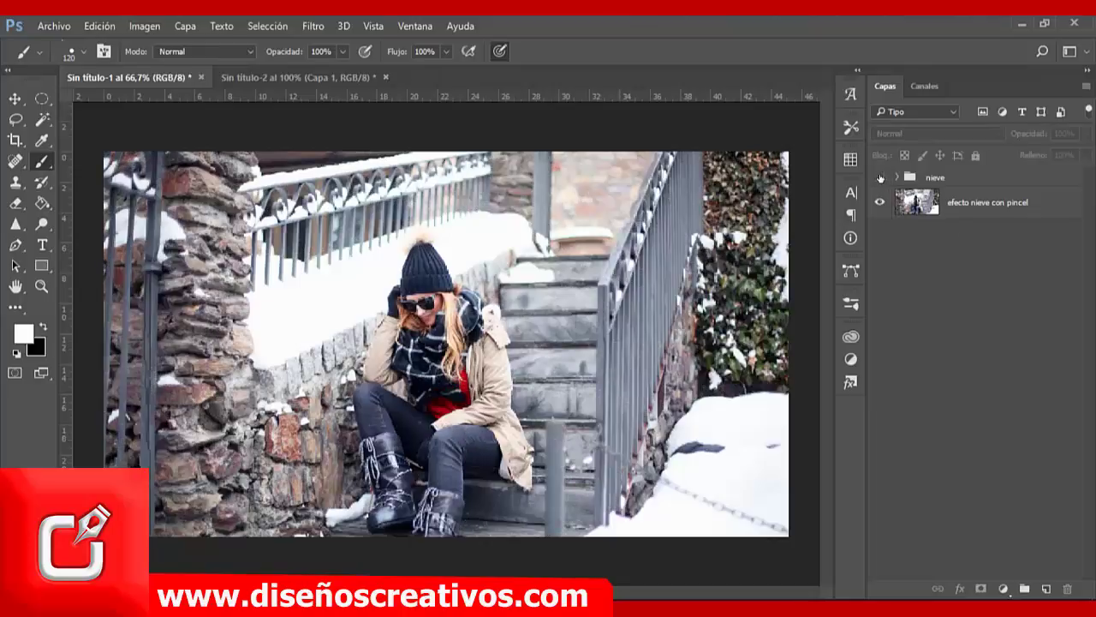
{"action": "left_click", "coordinate": [880, 177]}
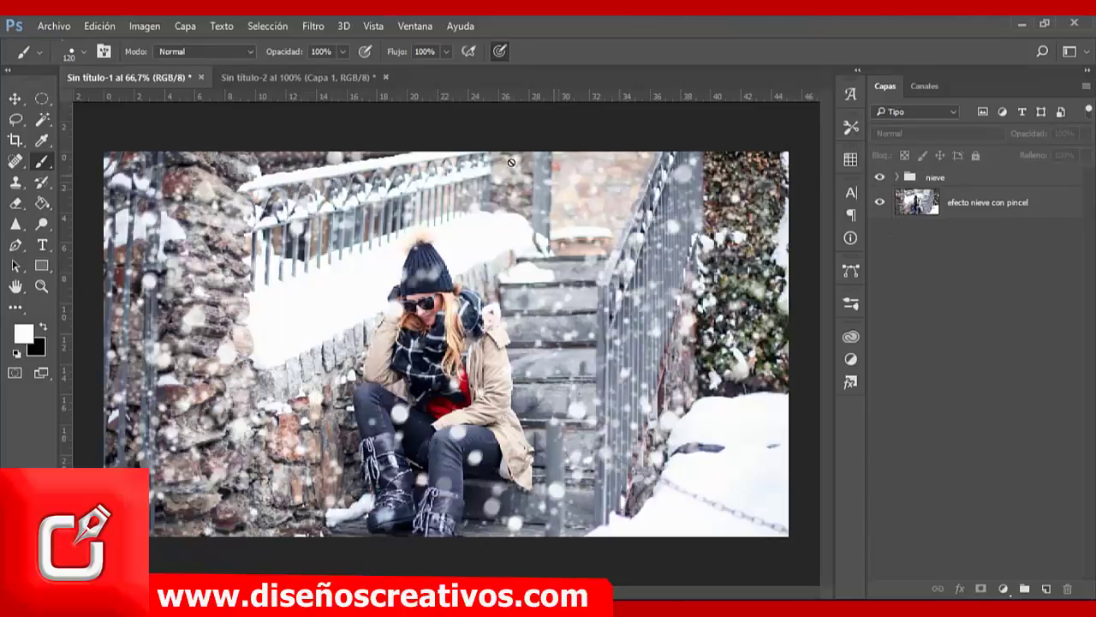
Step: Select the 'efecto nieve con pincel' photo layer with the Move tool
{"action": "key", "text": "v"}
{"action": "left_click", "coordinate": [606, 340]}
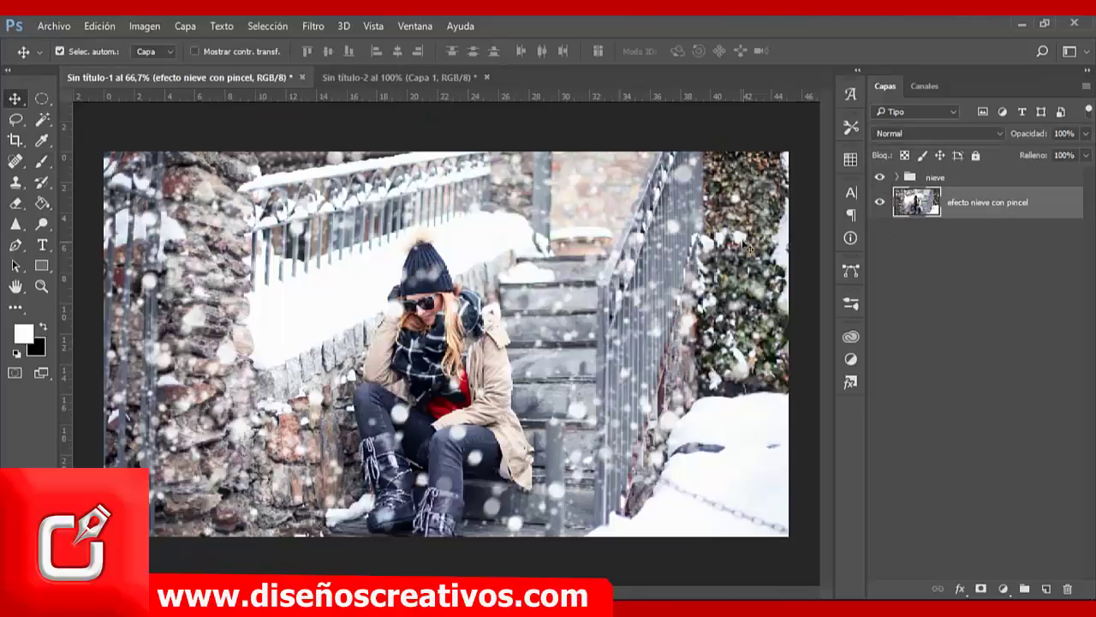